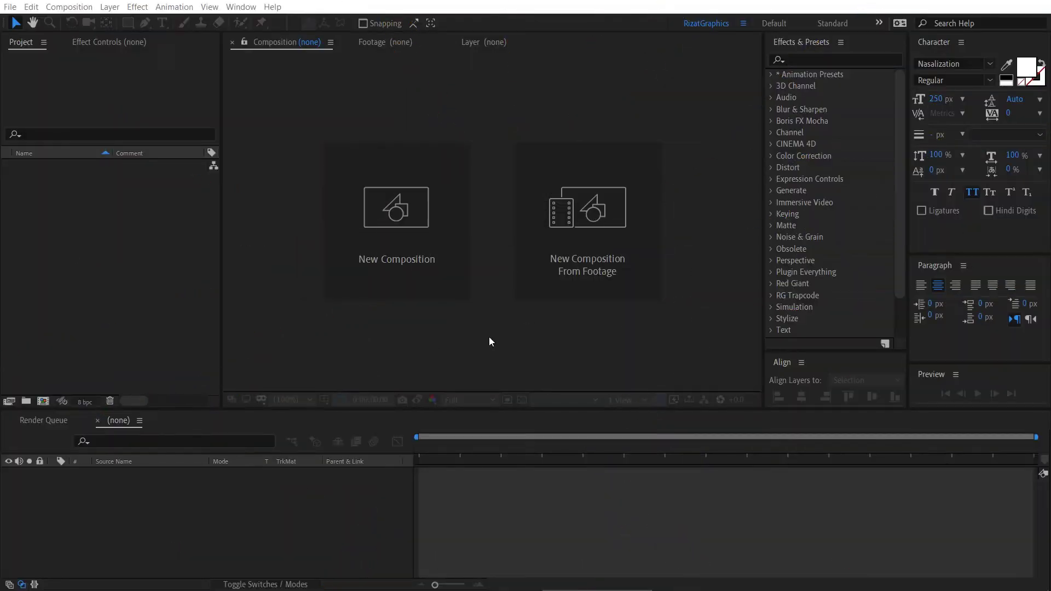
Step: Create the 'Smoke Text Reveal' composition at 1920×1080, 30 fps, 0:00:07:00 duration
{"action": "left_click", "coordinate": [400, 290]}
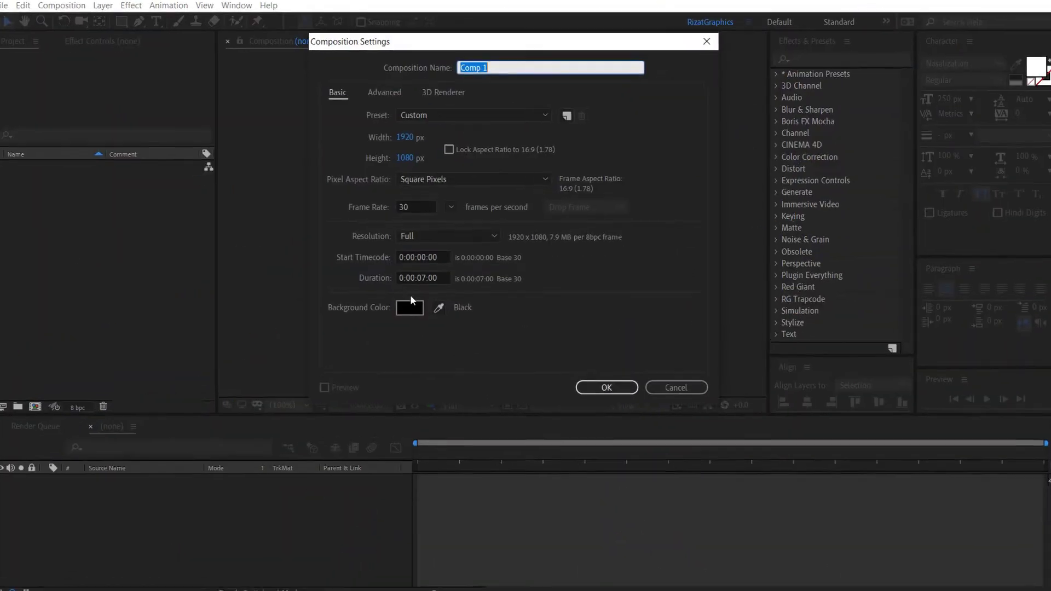
{"action": "type", "text": "Smoke Text Reveal"}
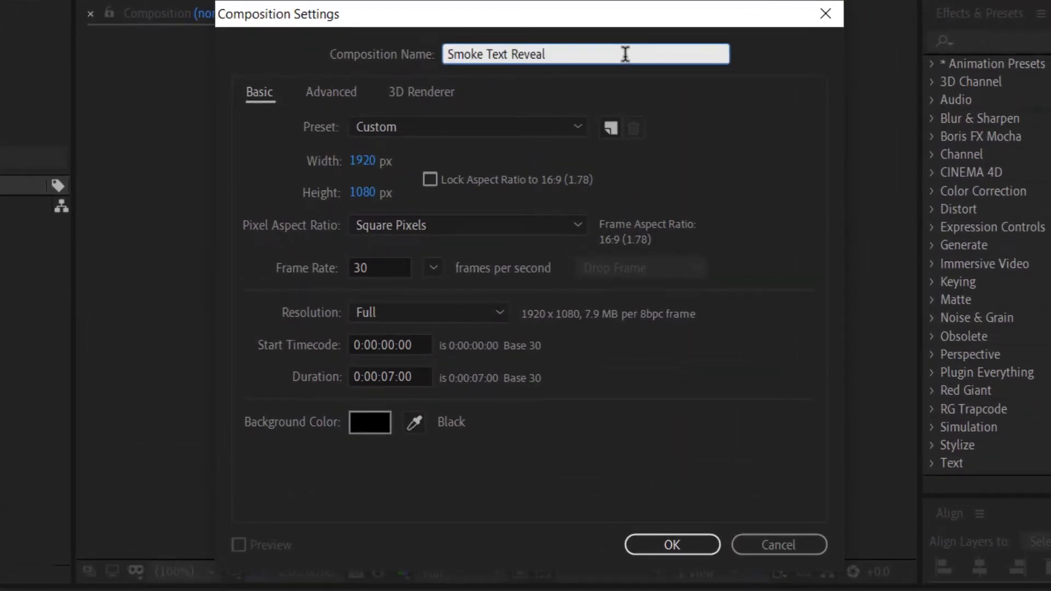
{"action": "left_click", "coordinate": [393, 160]}
{"action": "left_click", "coordinate": [394, 160]}
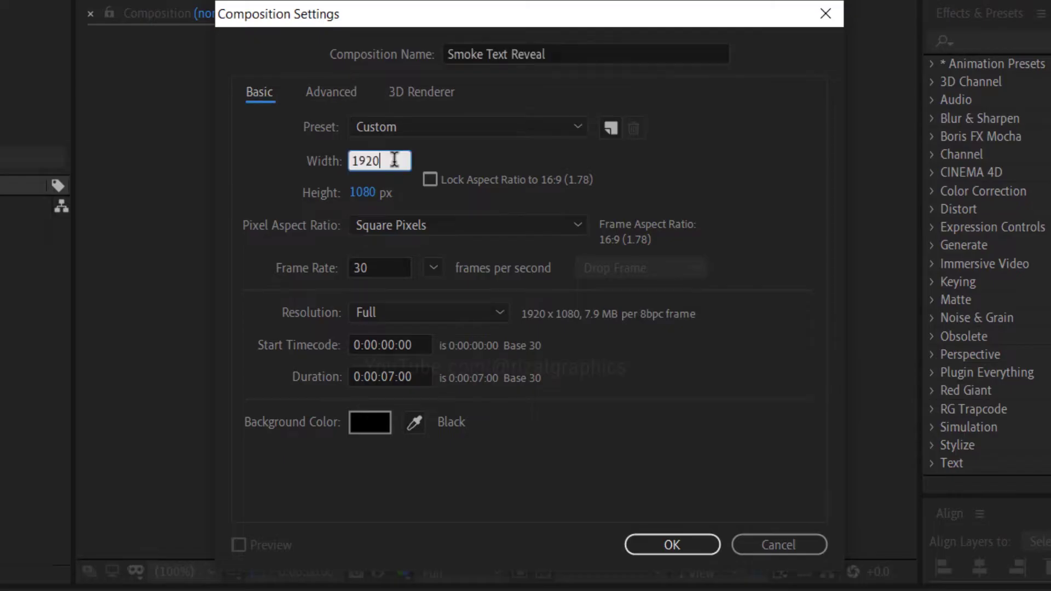
{"action": "left_click", "coordinate": [394, 191]}
{"action": "left_click", "coordinate": [394, 193]}
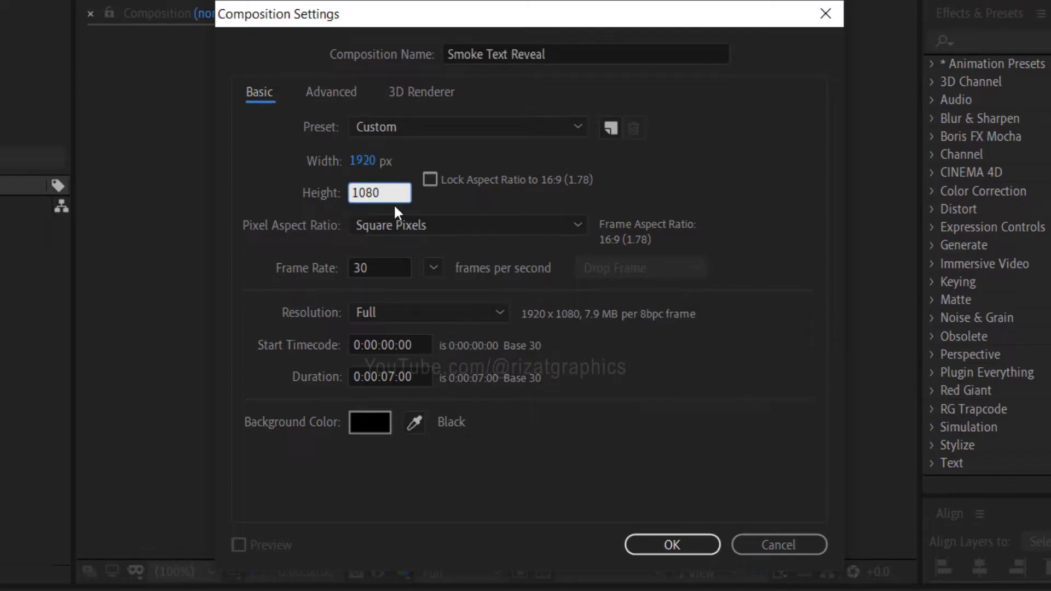
{"action": "left_click", "coordinate": [396, 268]}
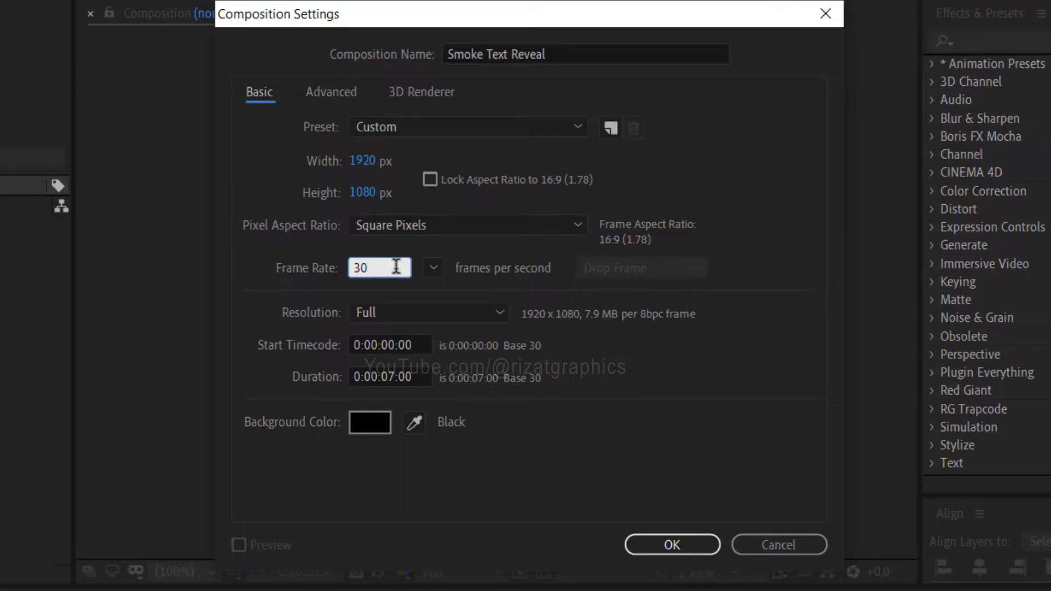
{"action": "left_click", "coordinate": [421, 376]}
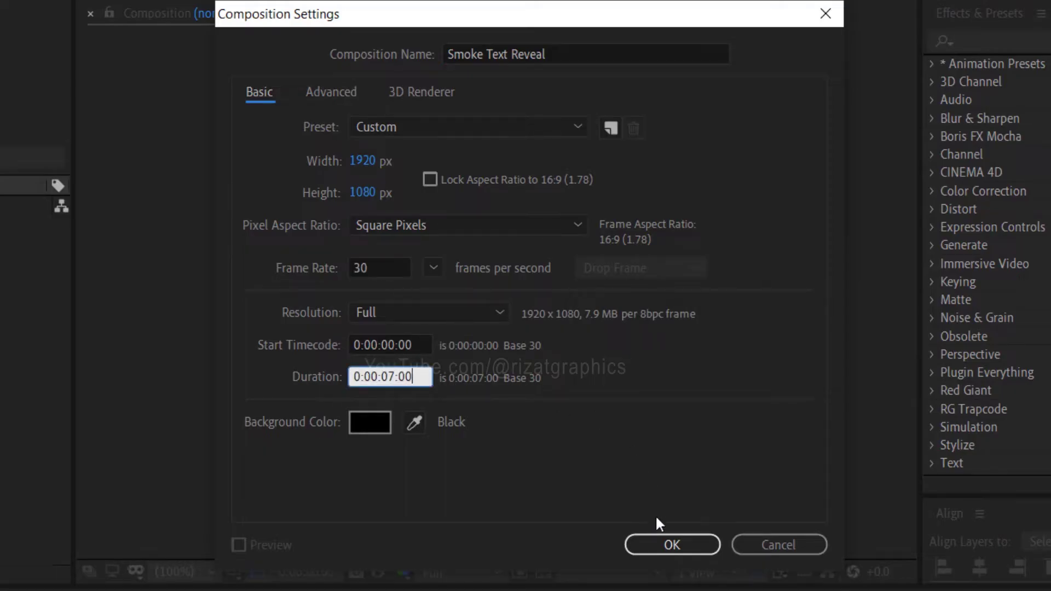
{"action": "left_click", "coordinate": [655, 539]}
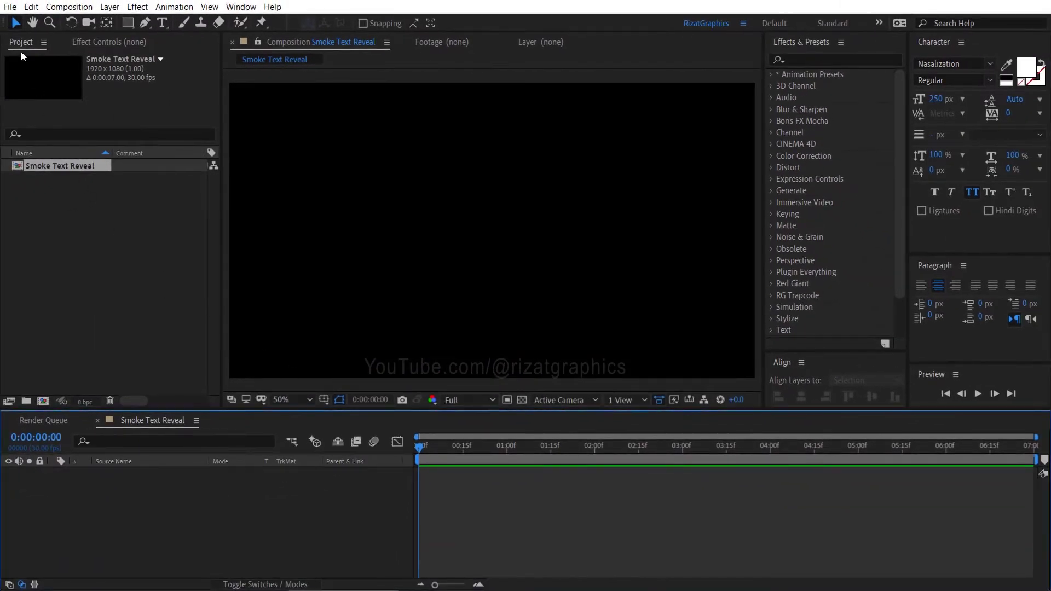
Step: Import the Smoke.mp4 video file through File > Import > File
{"action": "left_click", "coordinate": [10, 7]}
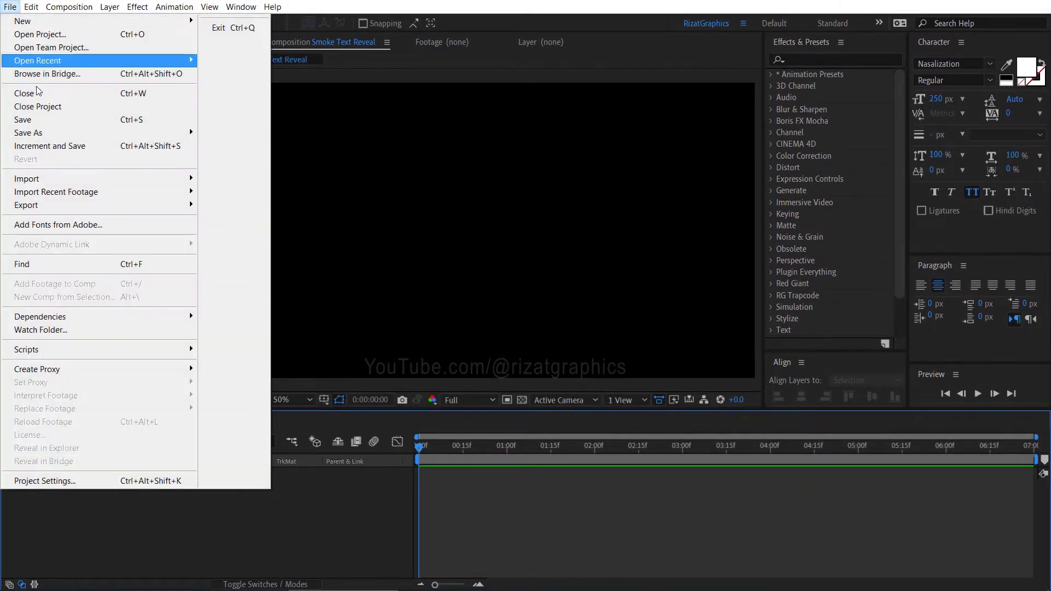
{"action": "mouse_move", "coordinate": [75, 183]}
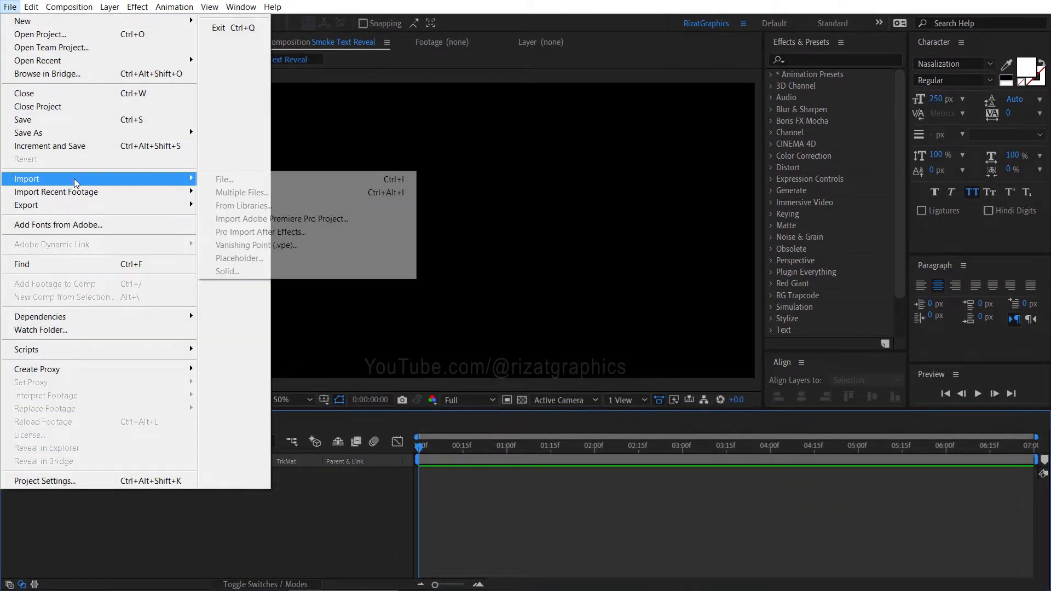
{"action": "left_click", "coordinate": [265, 184]}
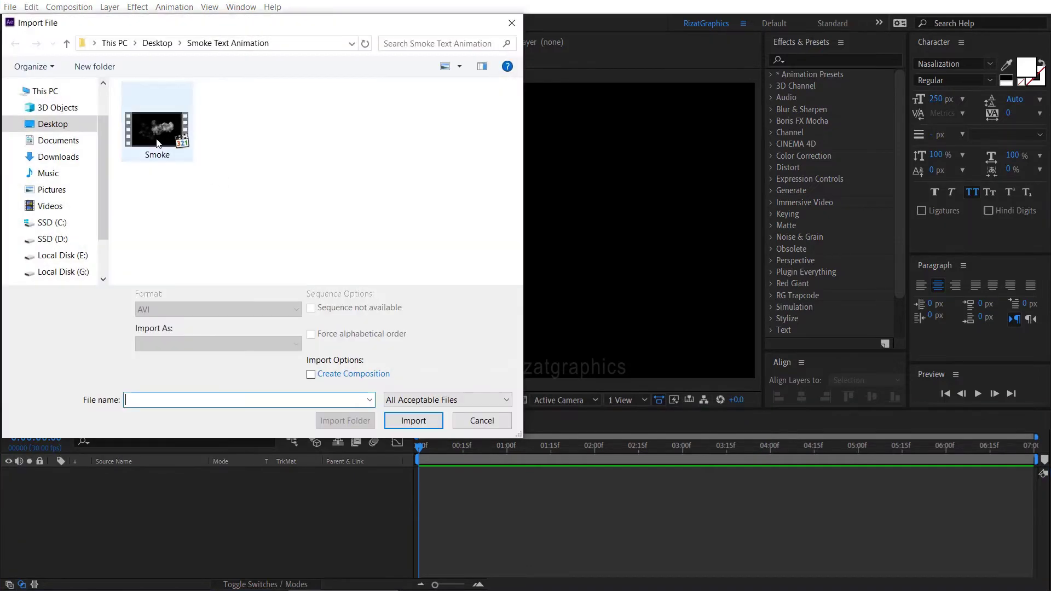
{"action": "left_click", "coordinate": [158, 144]}
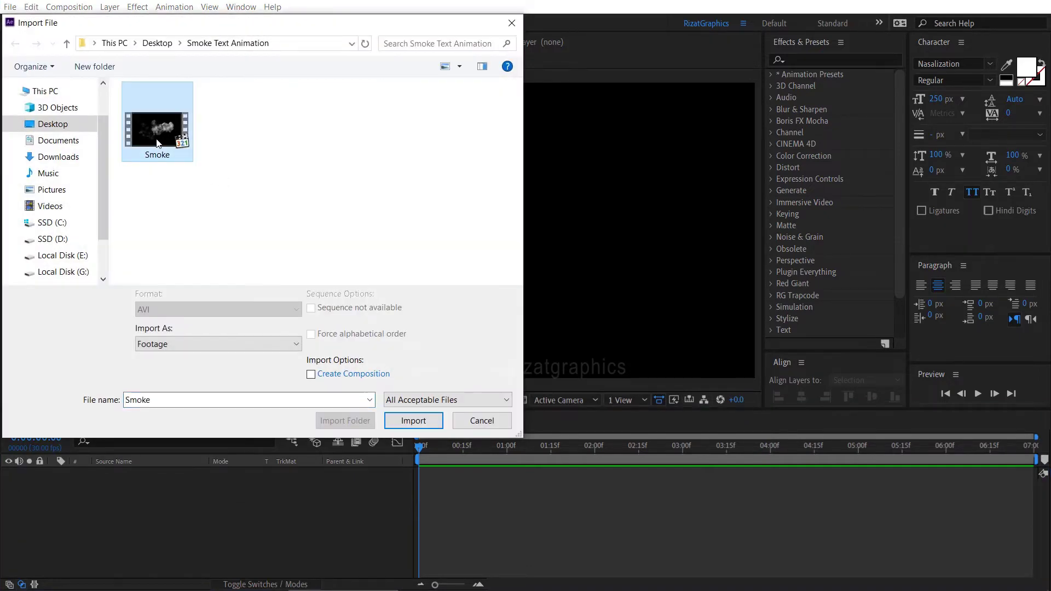
{"action": "left_click", "coordinate": [414, 421]}
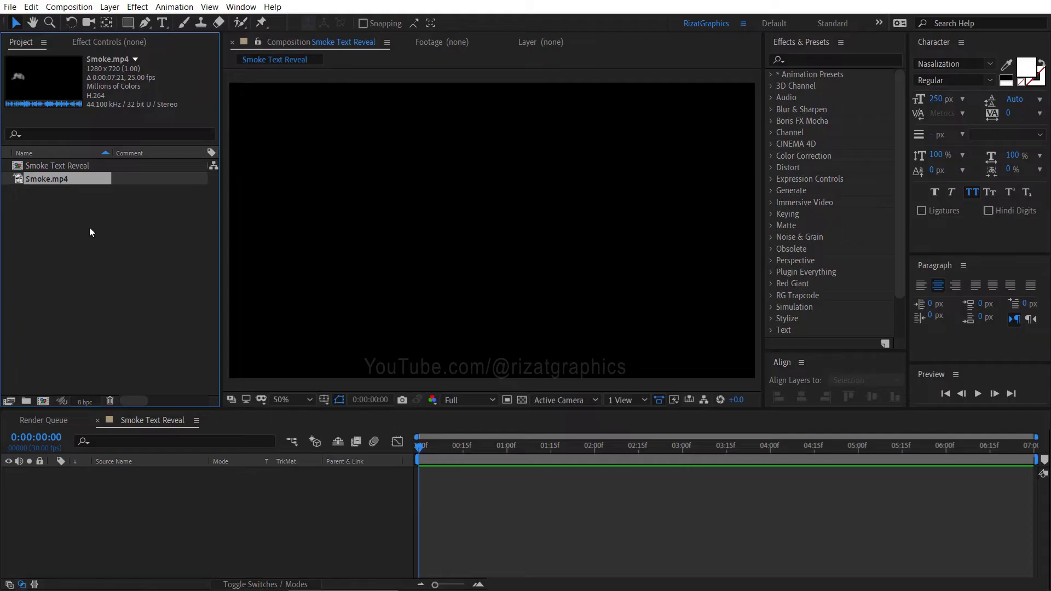
Step: Add Smoke.mp4 to the timeline and scale it with Fit to Comp
{"action": "left_click_drag", "start_coordinate": [74, 178], "coordinate": [113, 492]}
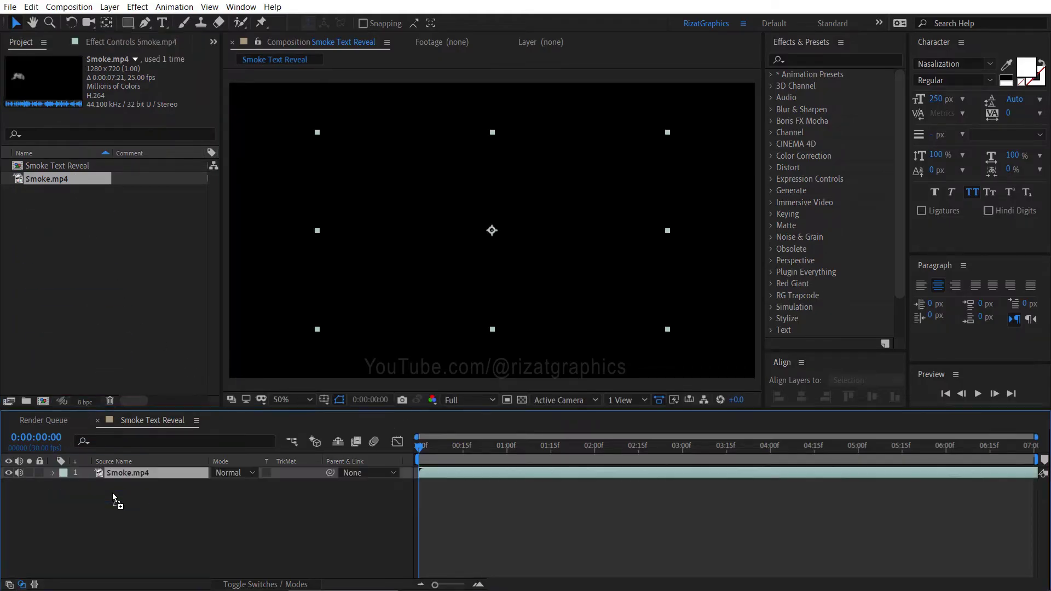
{"action": "right_click", "coordinate": [172, 474]}
{"action": "mouse_move", "coordinate": [221, 206]}
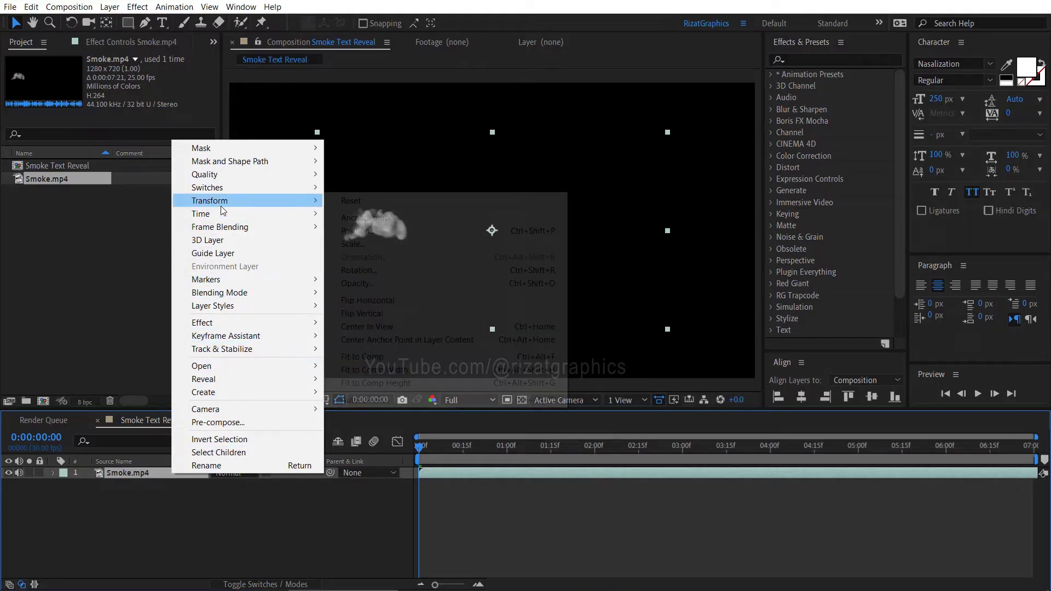
{"action": "left_click", "coordinate": [421, 358]}
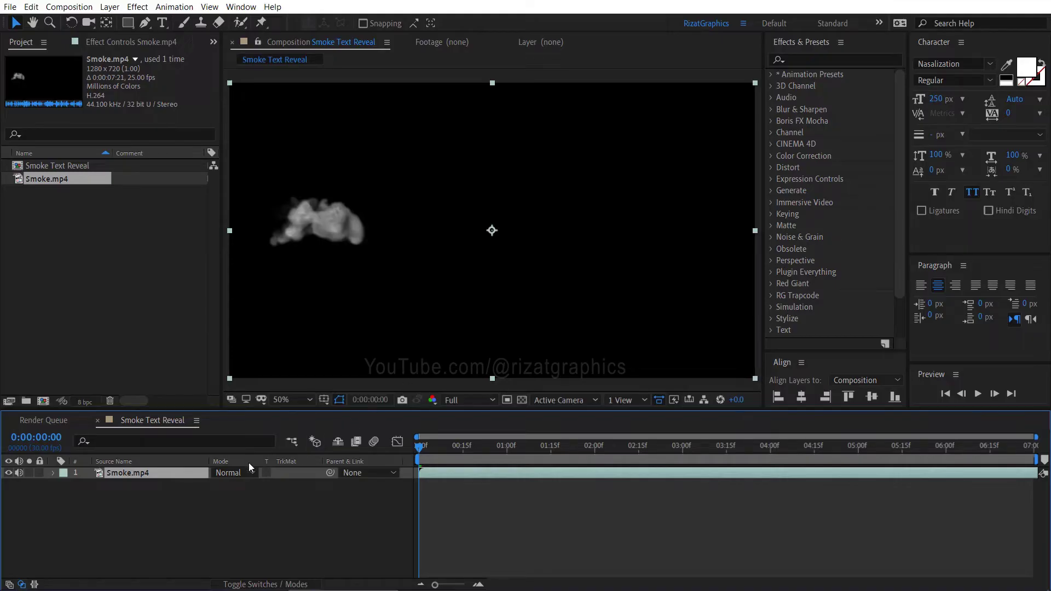
Step: Time-stretch the Smoke.mp4 layer with a stretch factor of 85%
{"action": "right_click", "coordinate": [153, 474]}
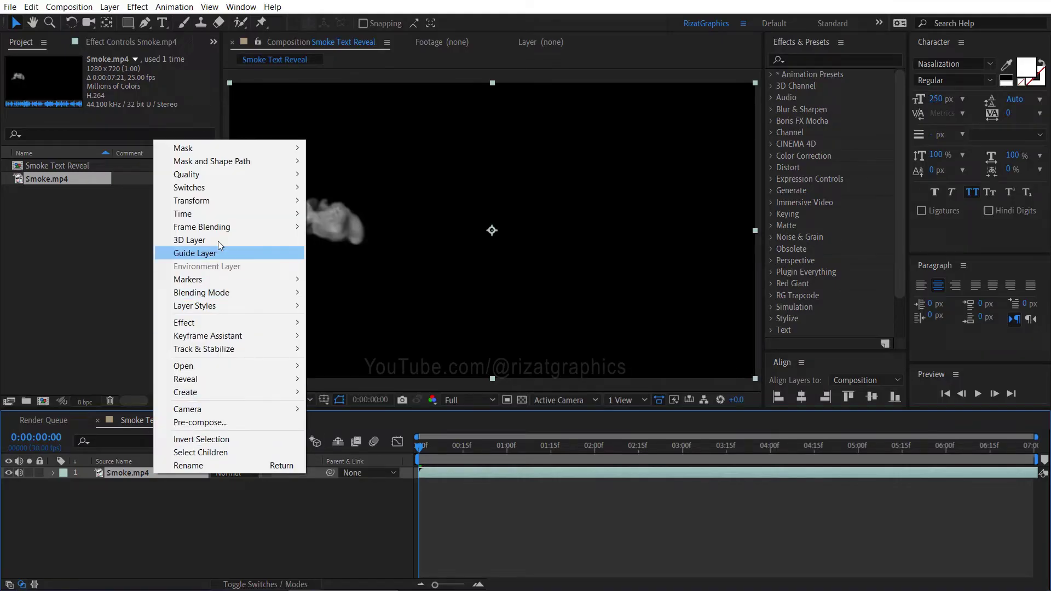
{"action": "mouse_move", "coordinate": [223, 215]}
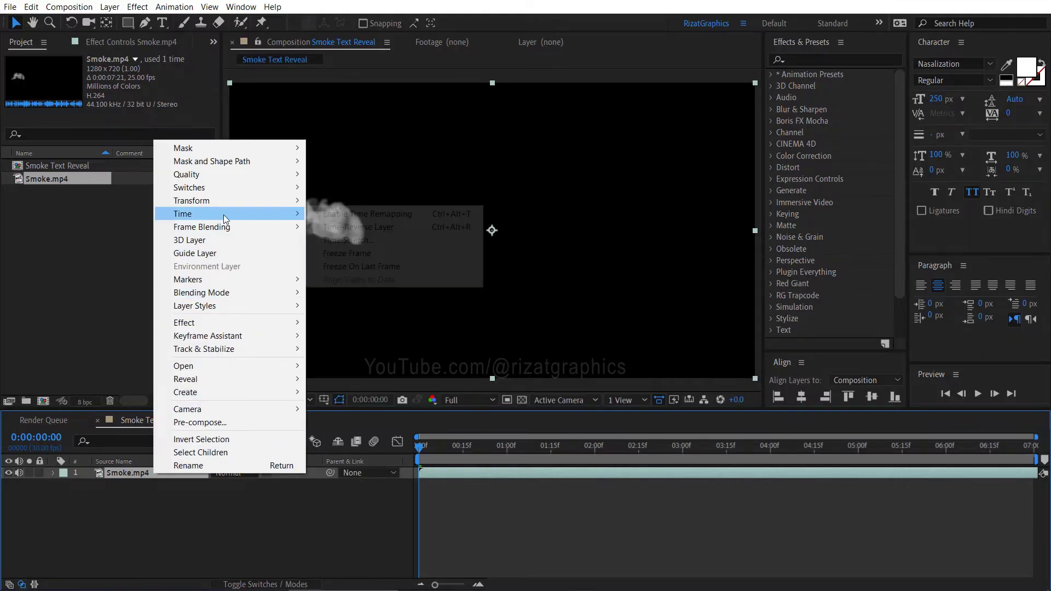
{"action": "left_click", "coordinate": [396, 244]}
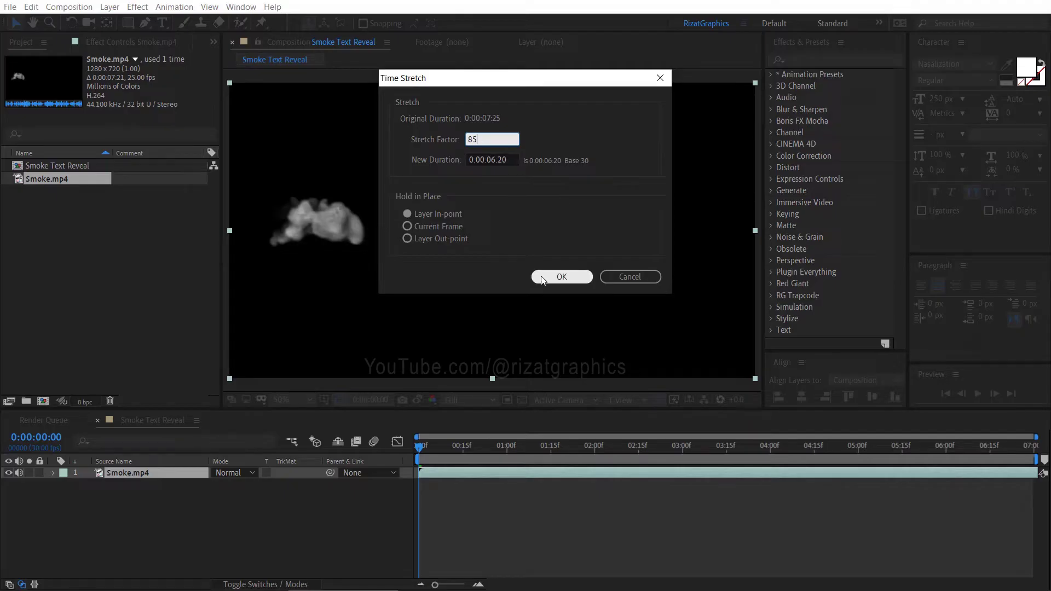
{"action": "left_click", "coordinate": [562, 276]}
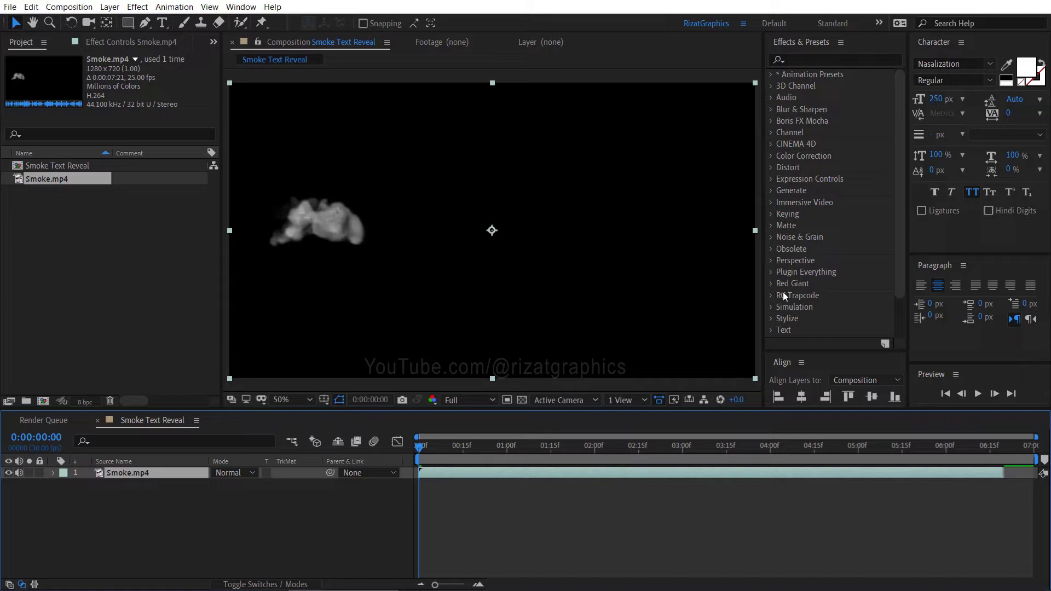
Step: Apply the Sharpen effect to Smoke.mp4 with a Sharpen Amount of 75
{"action": "left_click", "coordinate": [852, 59]}
{"action": "type", "text": "sharpe"}
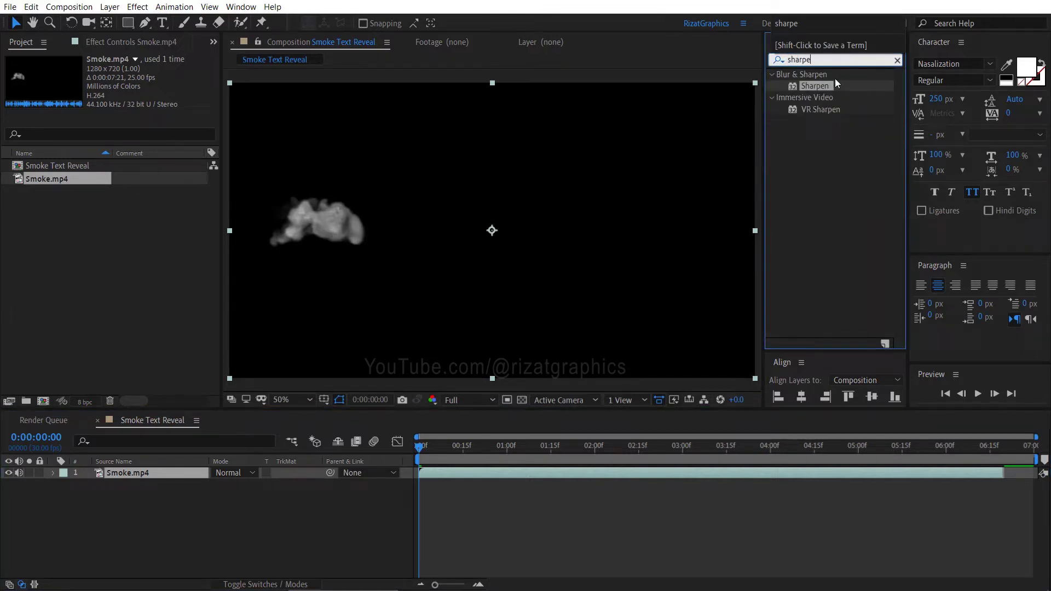
{"action": "left_click_drag", "start_coordinate": [824, 88], "coordinate": [554, 214]}
{"action": "left_click_drag", "start_coordinate": [460, 235], "coordinate": [463, 237]}
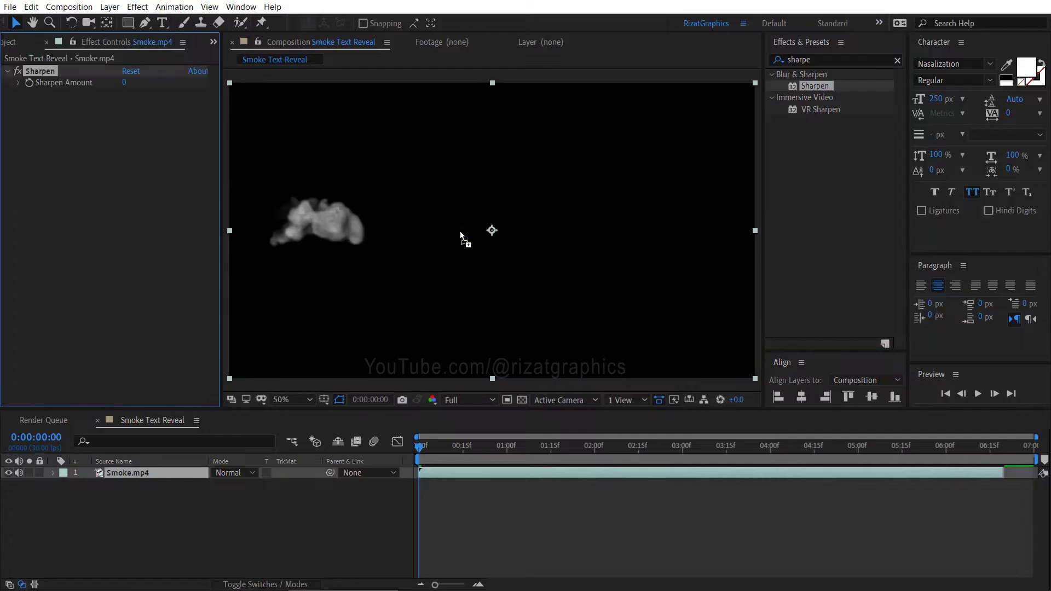
{"action": "left_click", "coordinate": [125, 83]}
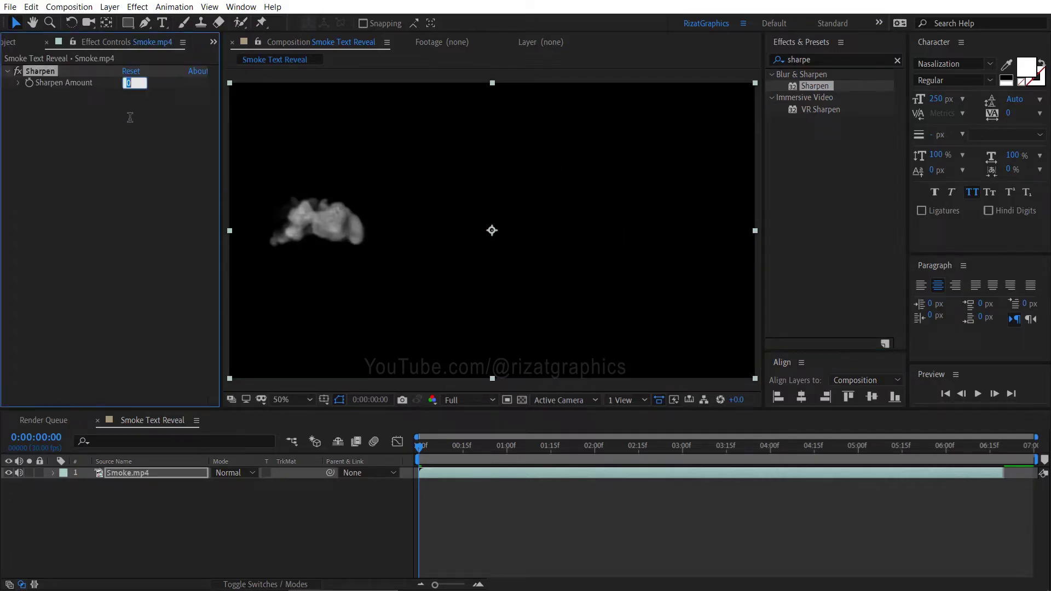
{"action": "type", "text": "75"}
{"action": "key", "text": "Return"}
Step: Preview the composition and nudge the smoke layer slightly downward
{"action": "left_click", "coordinate": [978, 394]}
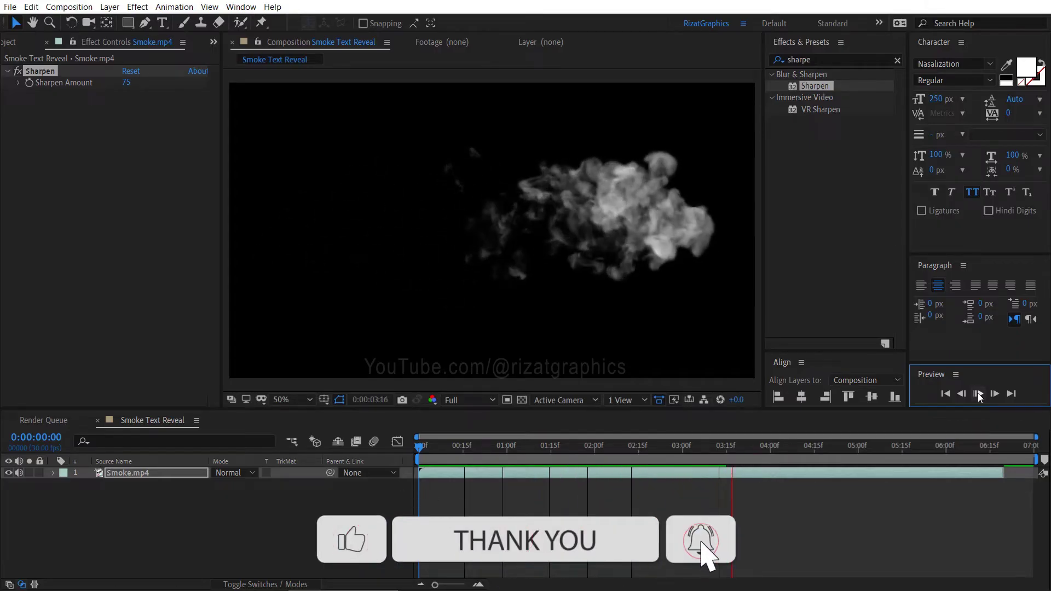
{"action": "left_click", "coordinate": [977, 393]}
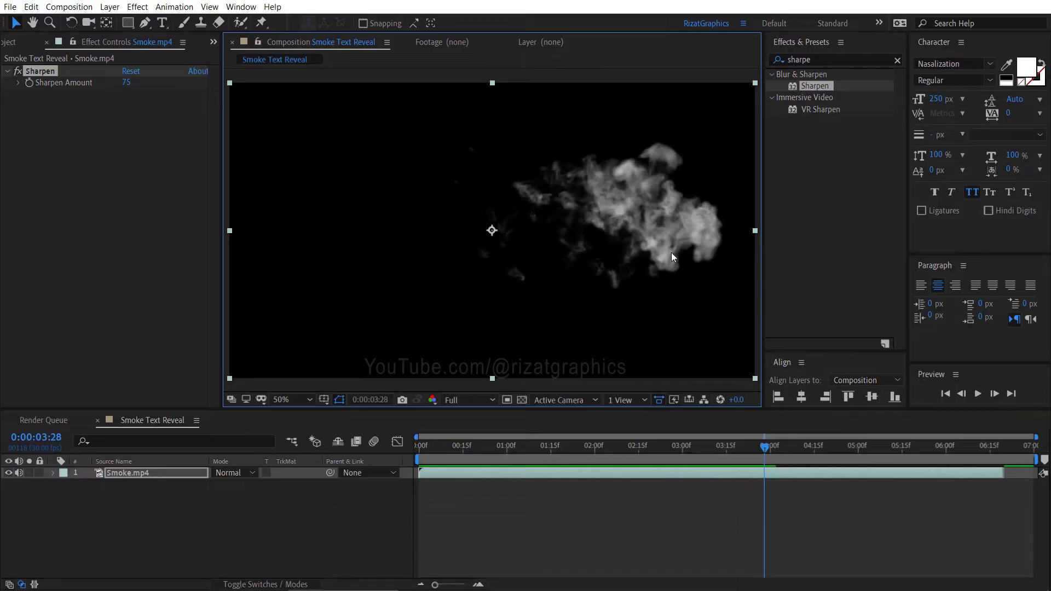
{"action": "left_click_drag", "start_coordinate": [672, 257], "coordinate": [674, 261]}
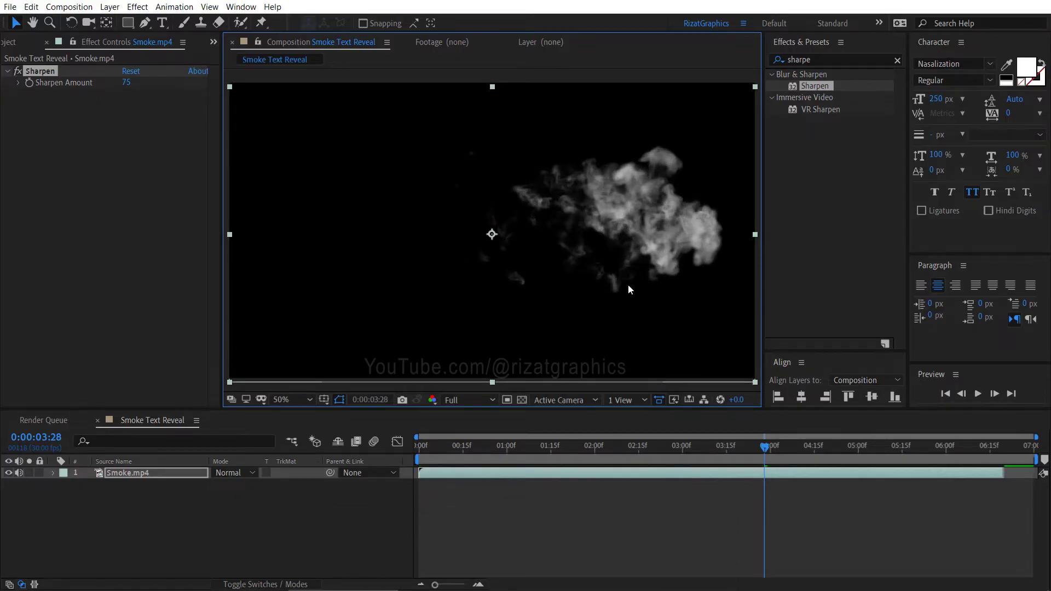
Step: Type 'Smoke' as a text layer, centre its anchor point, and align it horizontally
{"action": "left_click", "coordinate": [162, 23]}
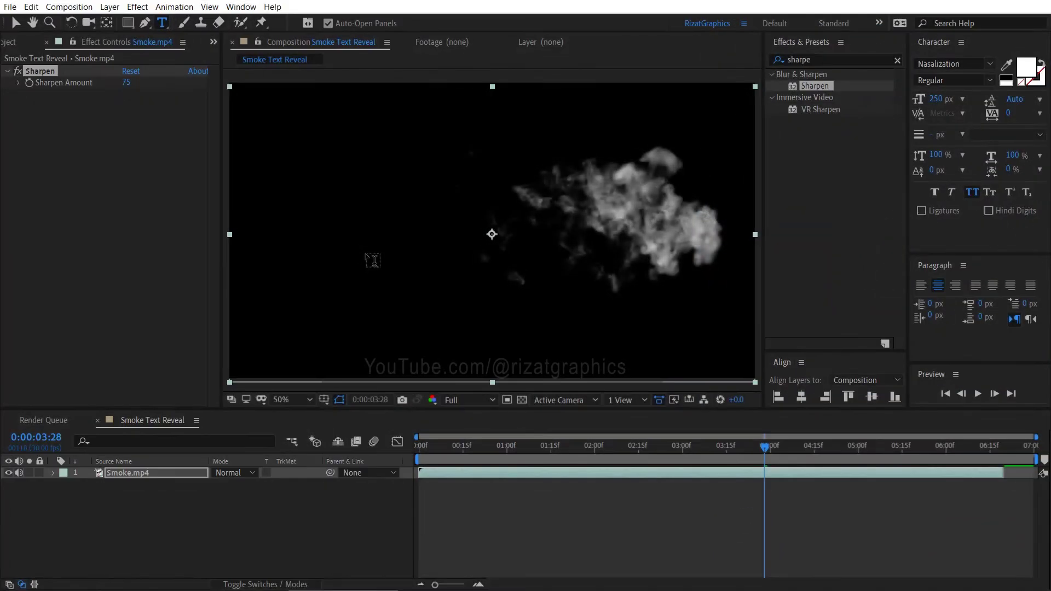
{"action": "left_click", "coordinate": [367, 261]}
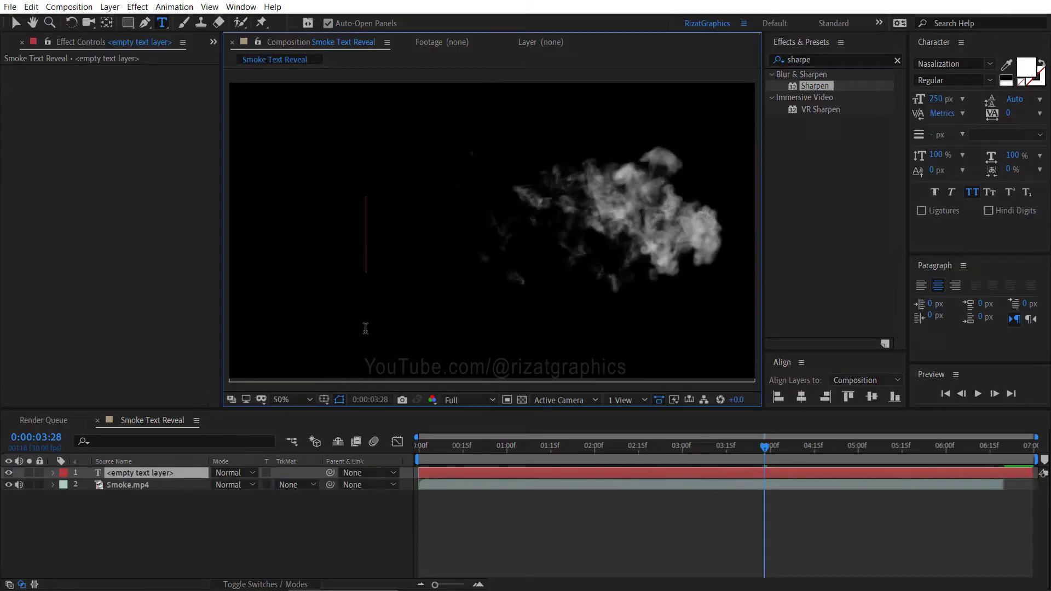
{"action": "type", "text": "Smoke"}
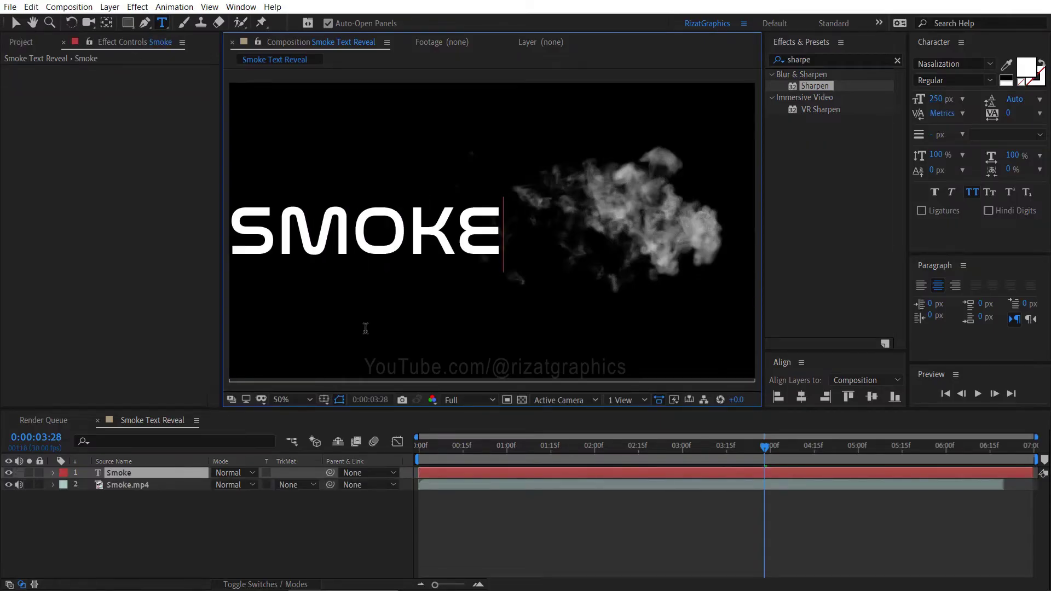
{"action": "key", "text": "ctrl+alt+Home"}
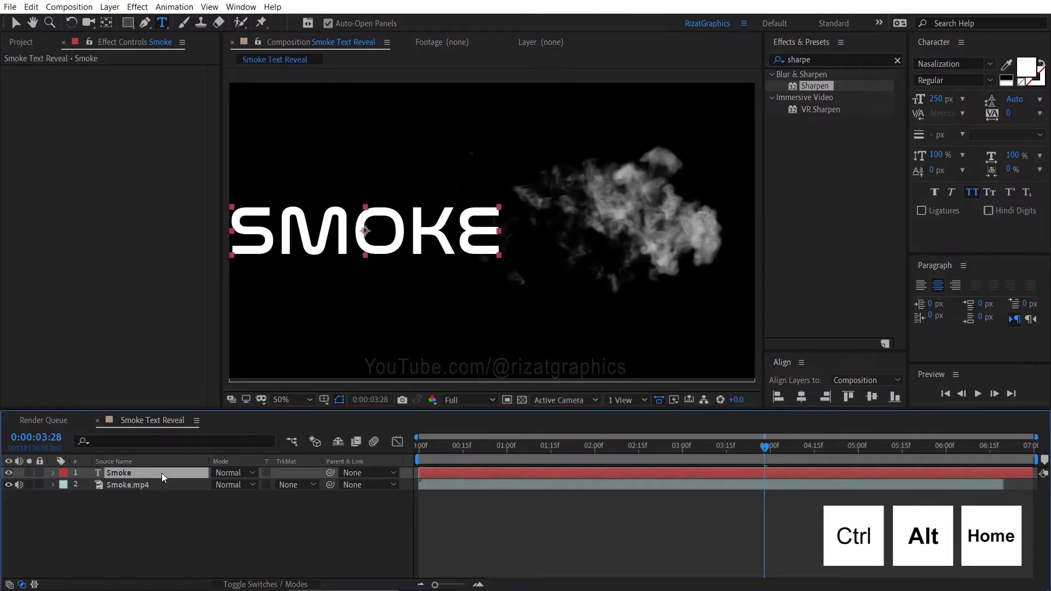
{"action": "left_click", "coordinate": [802, 395]}
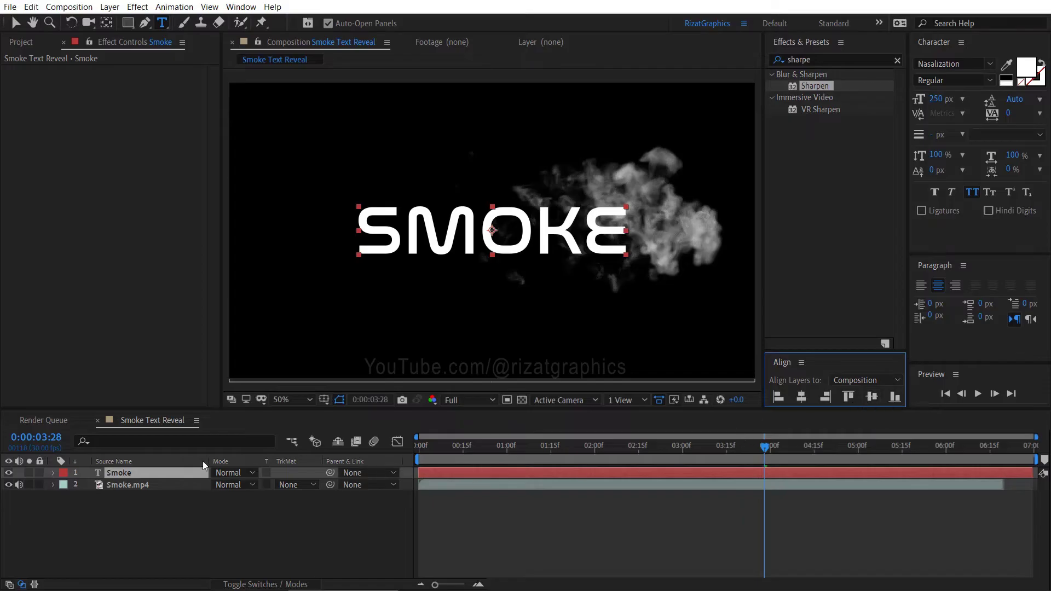
Step: Move the SMOKE text below Smoke.mp4 and set Smoke.mp4's blend mode to Overlay
{"action": "left_click_drag", "start_coordinate": [169, 474], "coordinate": [171, 488]}
{"action": "left_click", "coordinate": [177, 474]}
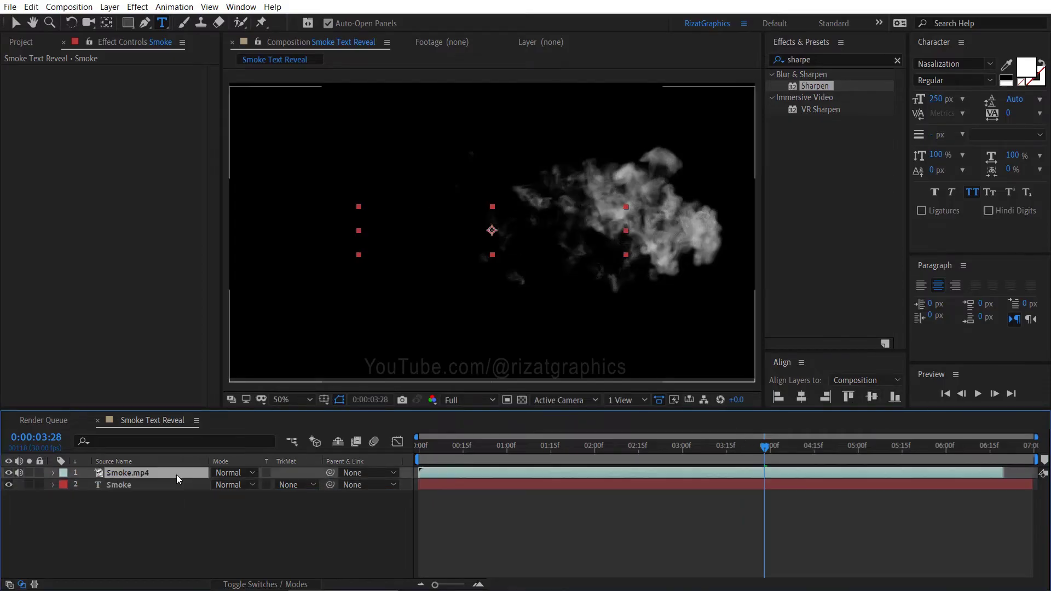
{"action": "left_click", "coordinate": [231, 473]}
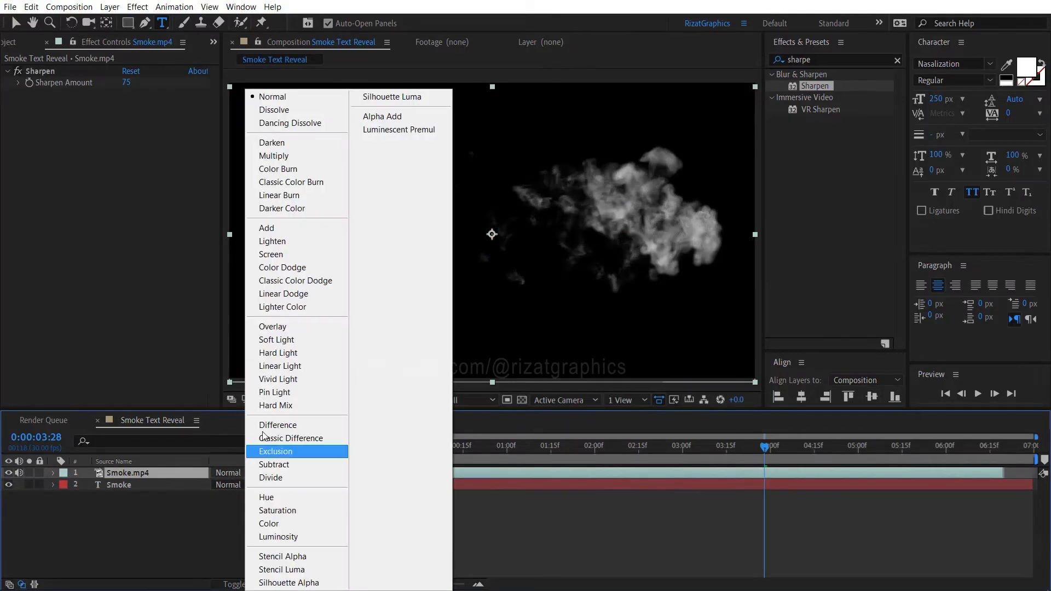
{"action": "left_click", "coordinate": [295, 327]}
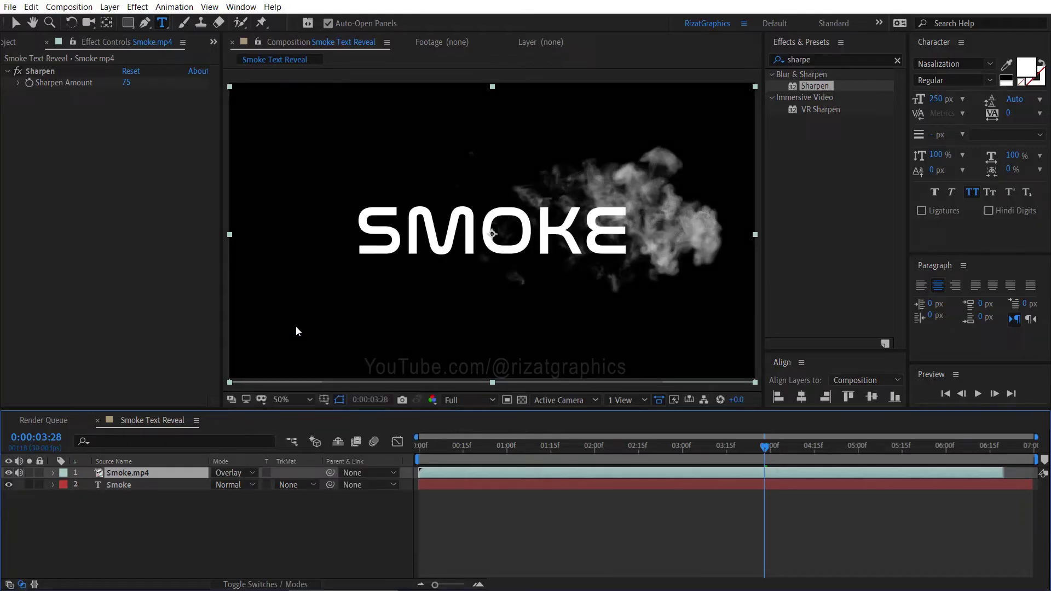
Step: Pre-compose the SMOKE text layer as 'Text Comp' and return to the timeline start
{"action": "left_click", "coordinate": [168, 485]}
{"action": "right_click", "coordinate": [168, 484]}
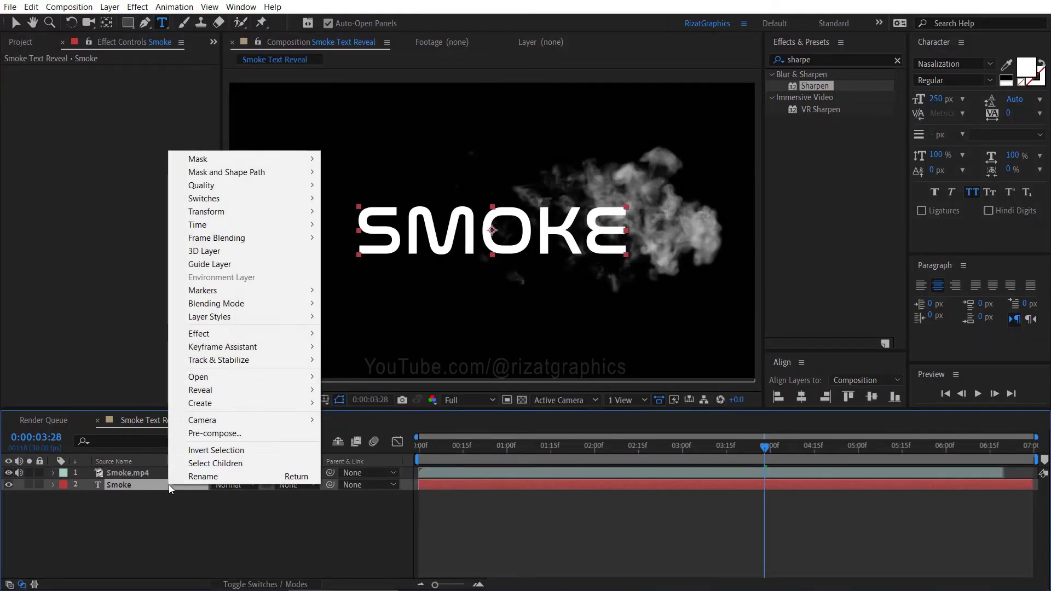
{"action": "left_click", "coordinate": [236, 433]}
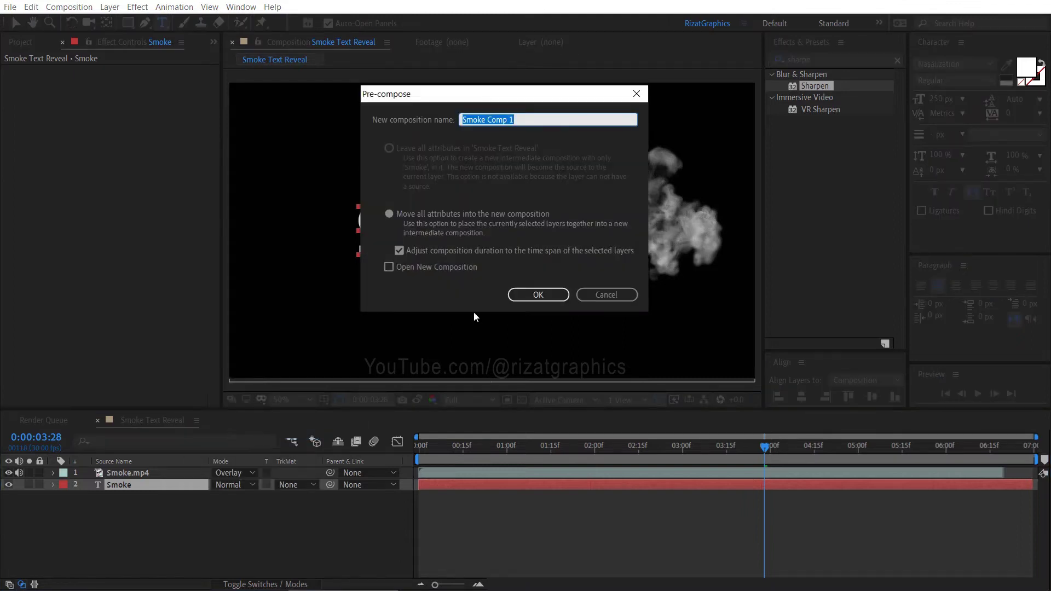
{"action": "type", "text": "Text"}
{"action": "left_click", "coordinate": [553, 294]}
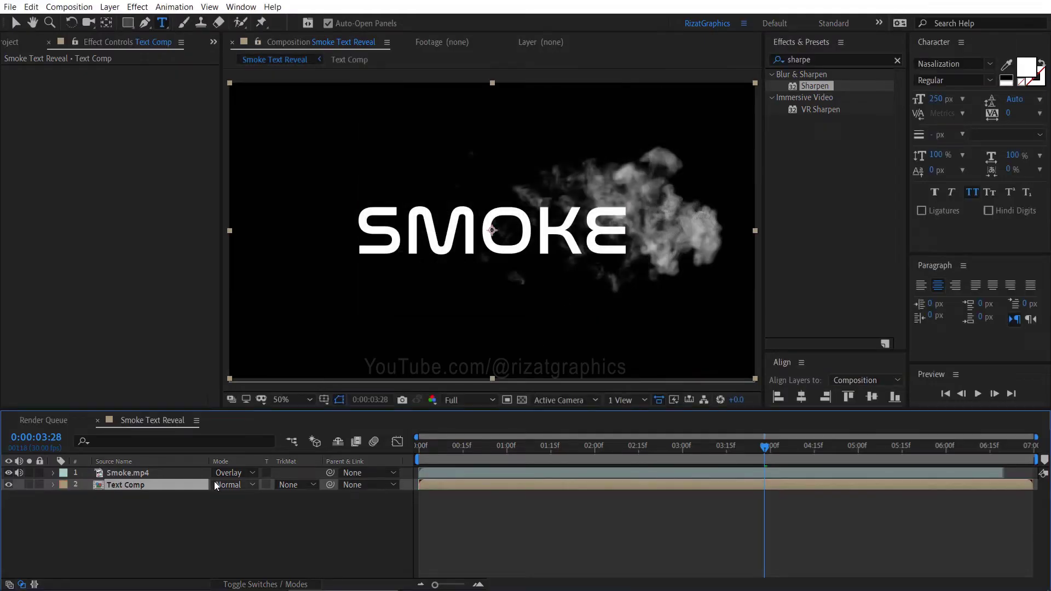
{"action": "left_click", "coordinate": [417, 453]}
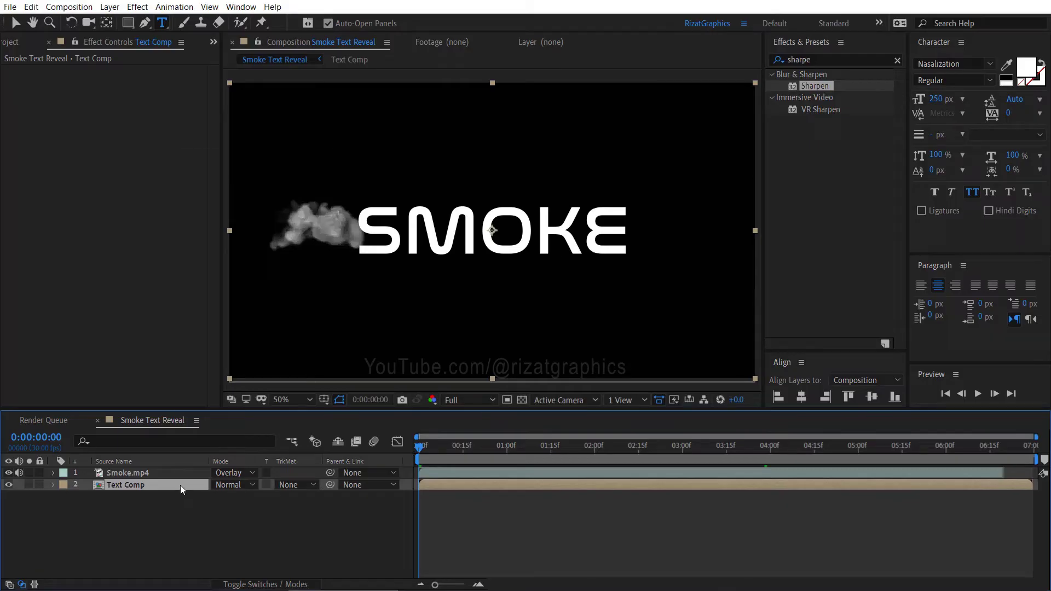
Step: Apply Linear Wipe to Text Comp with Transition Completion at 100% at 0 s
{"action": "right_click", "coordinate": [182, 488]}
{"action": "mouse_move", "coordinate": [293, 336]}
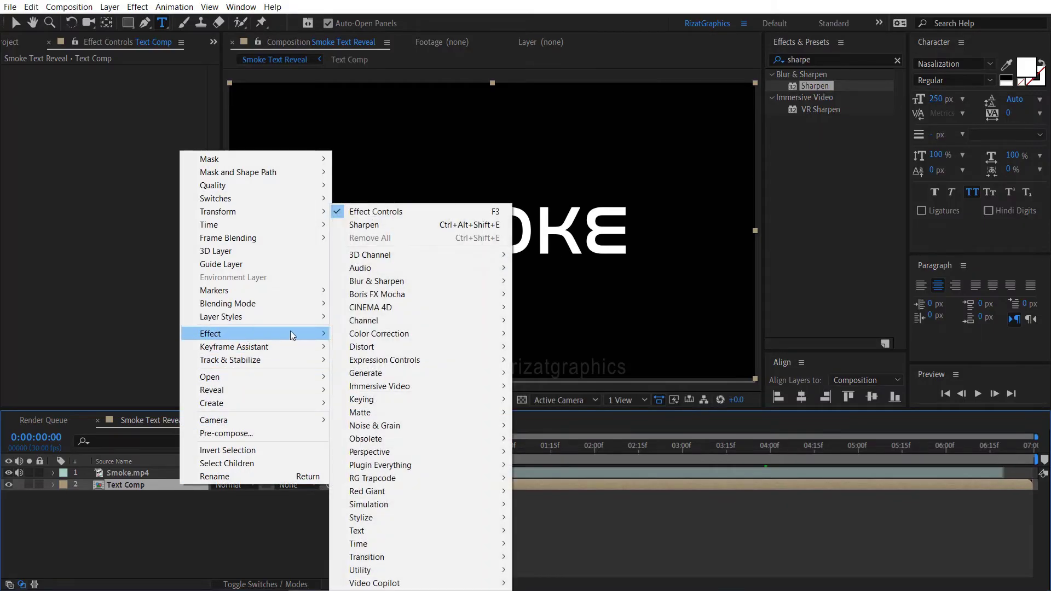
{"action": "mouse_move", "coordinate": [429, 557]}
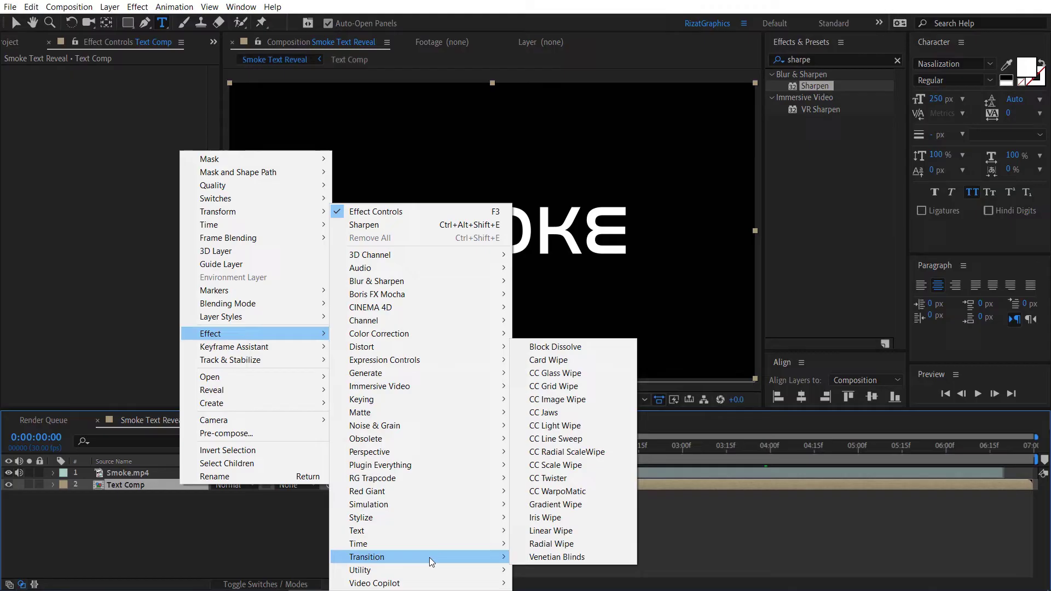
{"action": "left_click", "coordinate": [589, 532]}
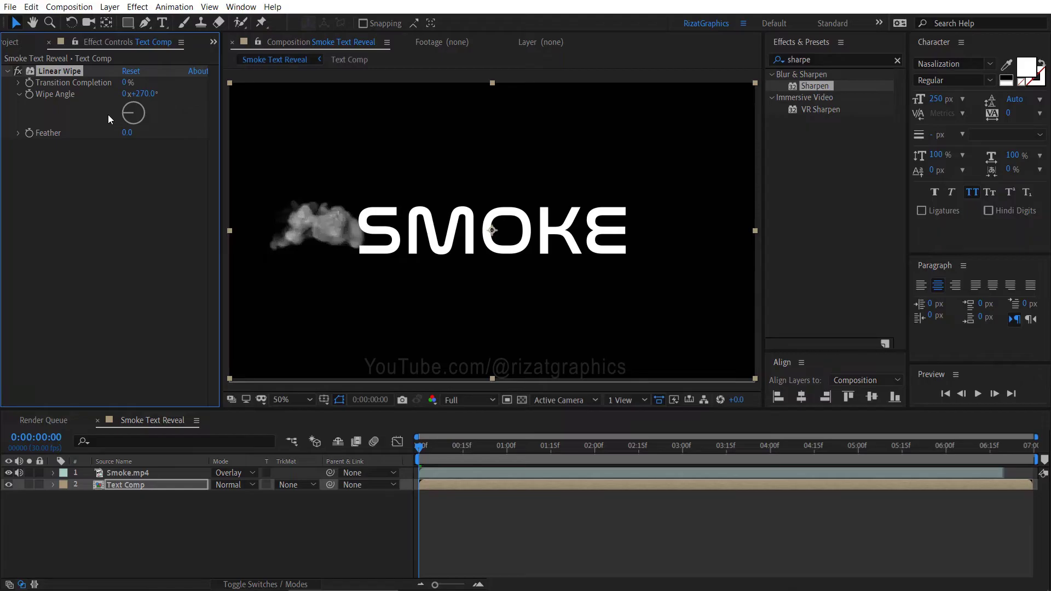
{"action": "left_click_drag", "start_coordinate": [127, 83], "coordinate": [208, 85]}
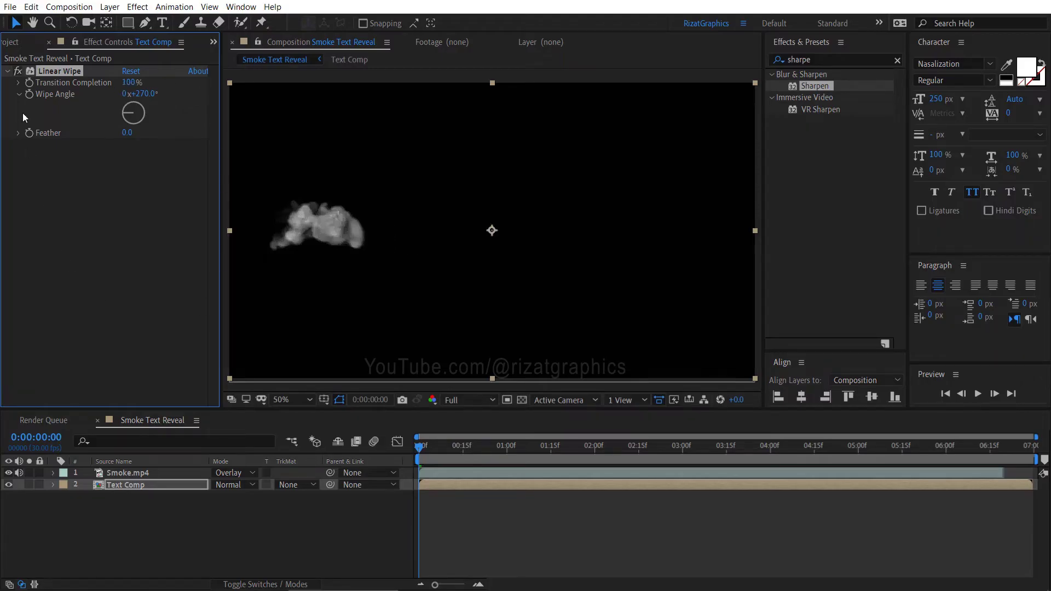
Step: At 4 seconds, set Transition Completion to 0% so SMOKE is fully revealed
{"action": "left_click", "coordinate": [770, 447]}
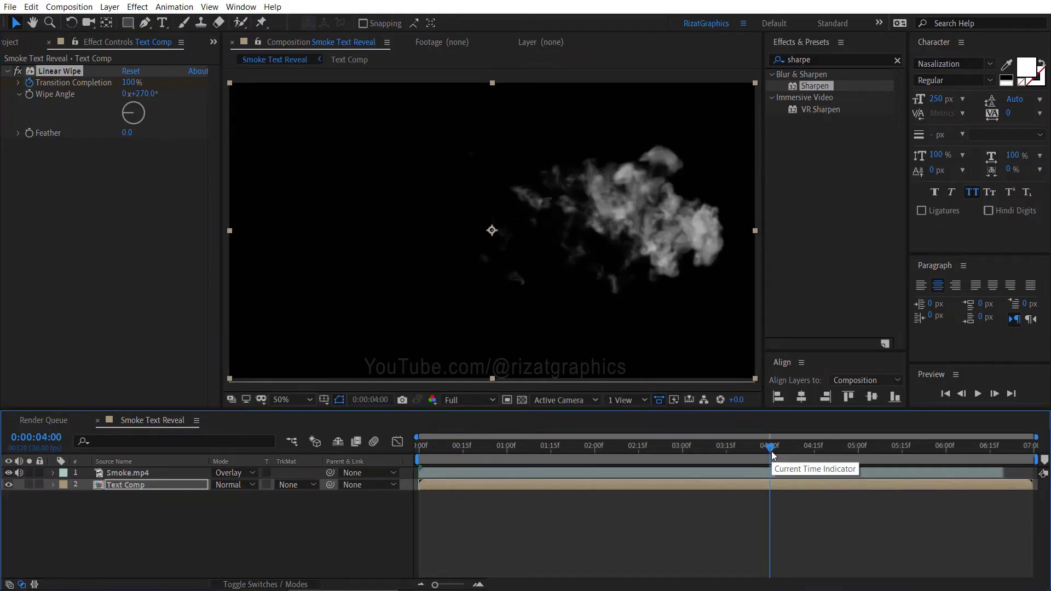
{"action": "left_click", "coordinate": [119, 82]}
{"action": "left_click_drag", "start_coordinate": [119, 82], "coordinate": [66, 82]}
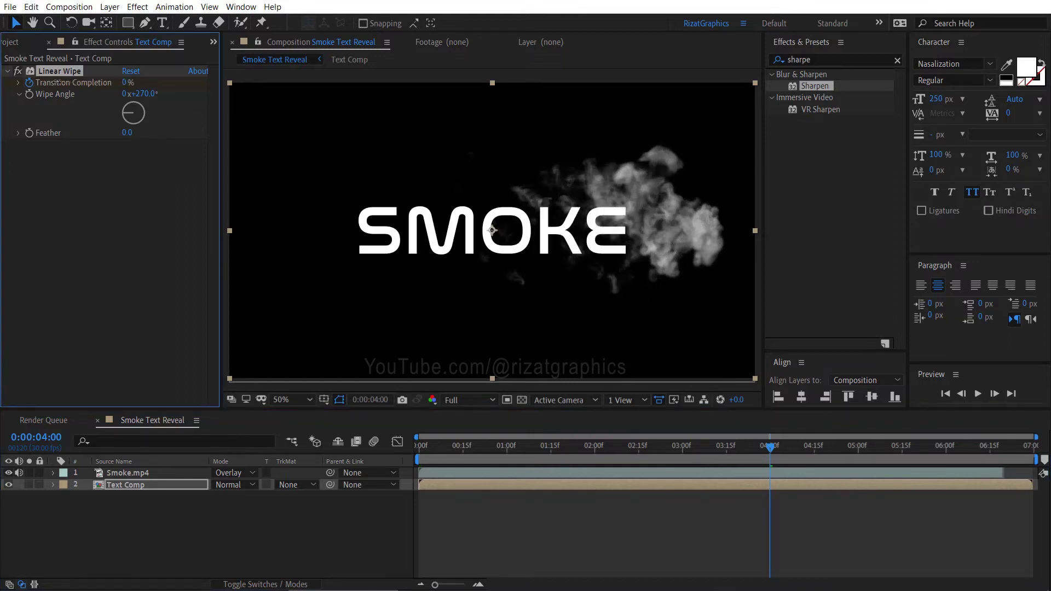
{"action": "left_click_drag", "start_coordinate": [668, 455], "coordinate": [608, 449]}
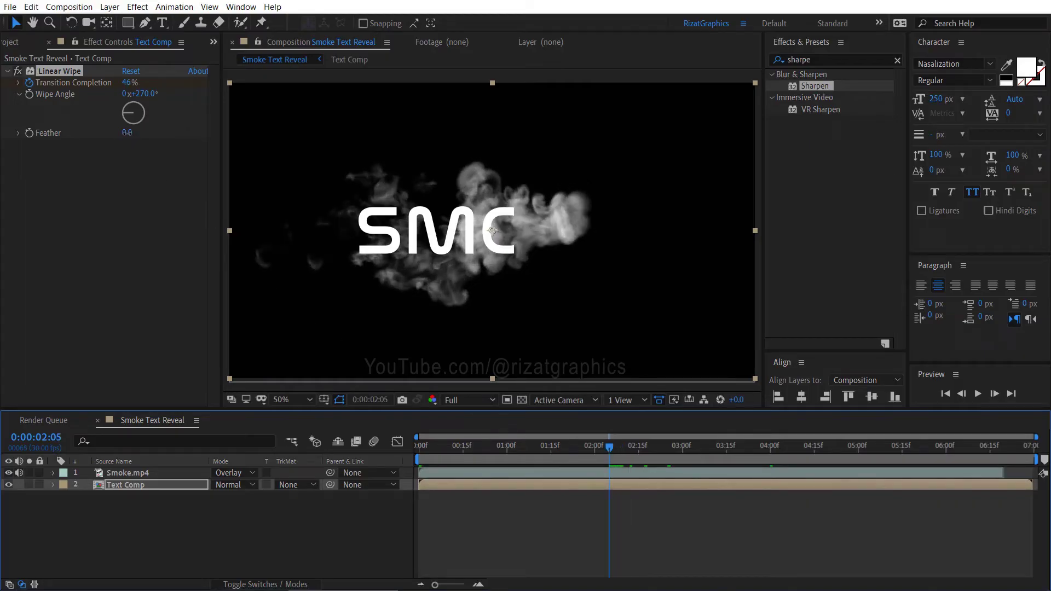
Step: Set the Linear Wipe feather to 100
{"action": "left_click", "coordinate": [127, 133]}
{"action": "type", "text": "100"}
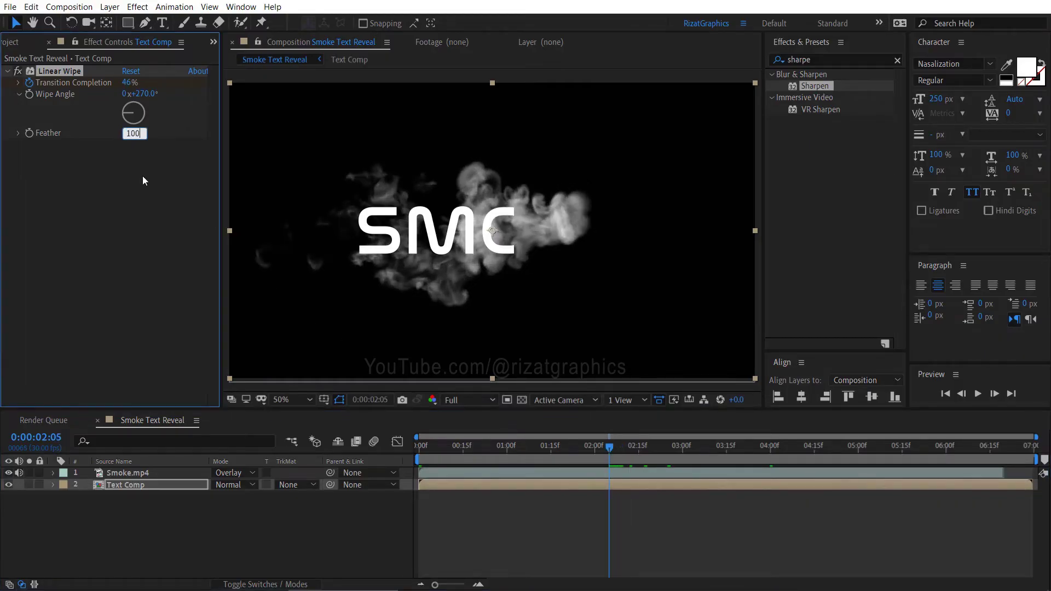
{"action": "key", "text": "Return"}
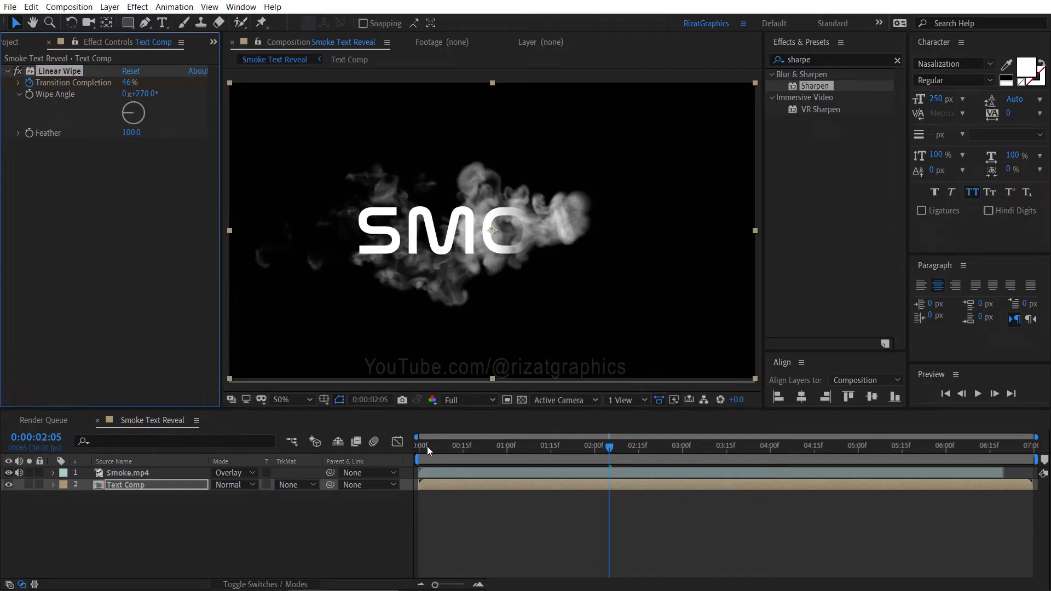
{"action": "left_click_drag", "start_coordinate": [427, 445], "coordinate": [417, 447]}
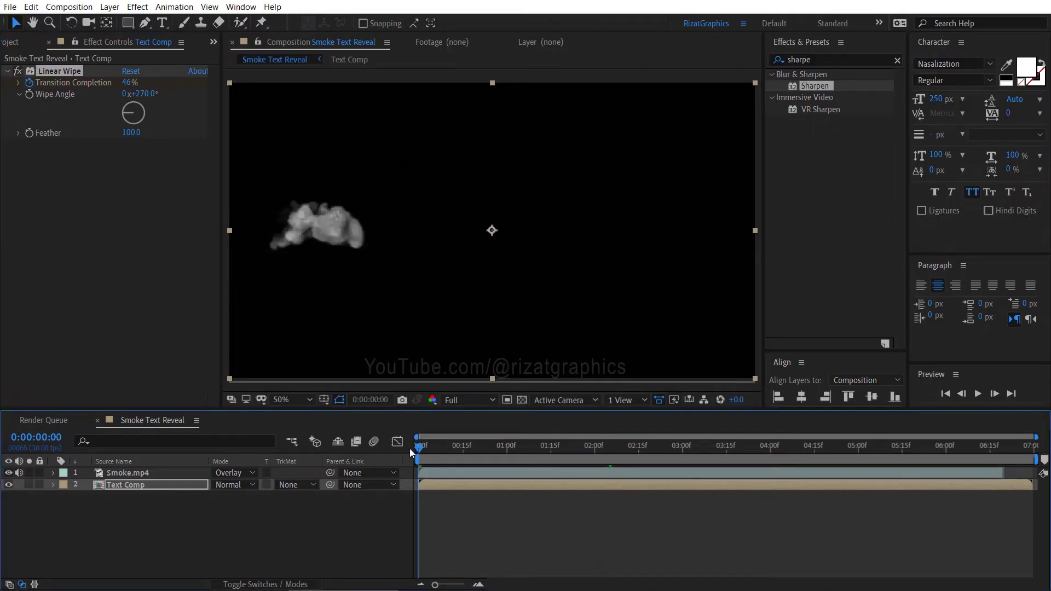
{"action": "left_click", "coordinate": [979, 395]}
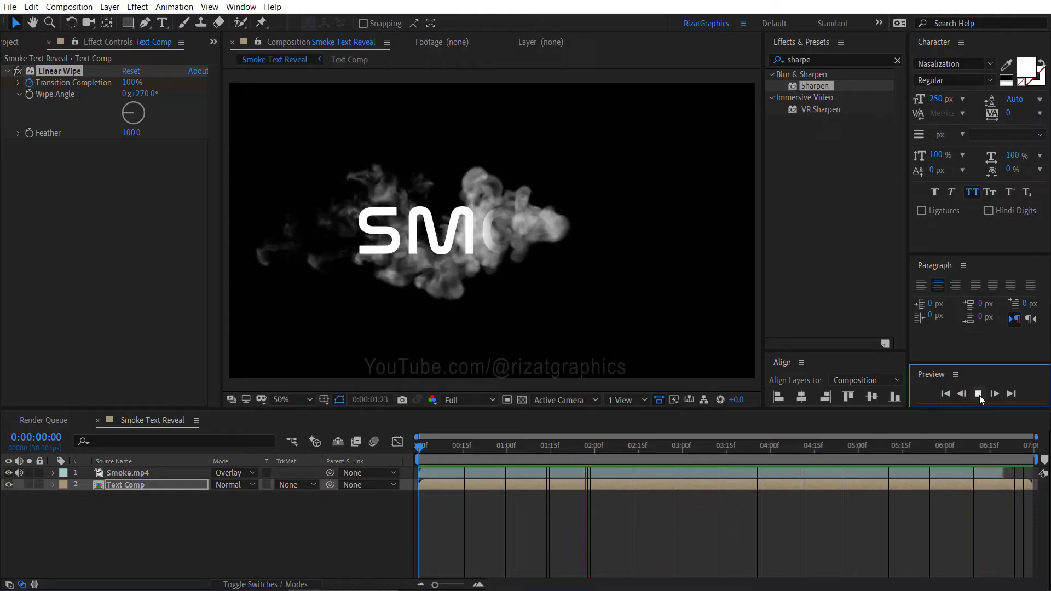
Step: Stop playback and add Adjustment Layer 1 to the composition
{"action": "left_click", "coordinate": [979, 394]}
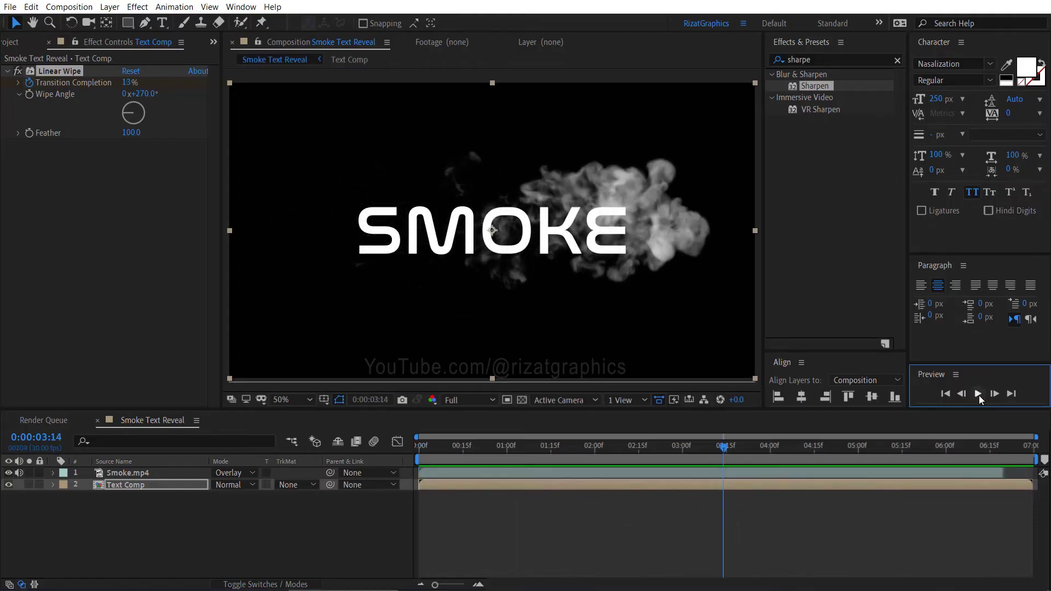
{"action": "right_click", "coordinate": [202, 538]}
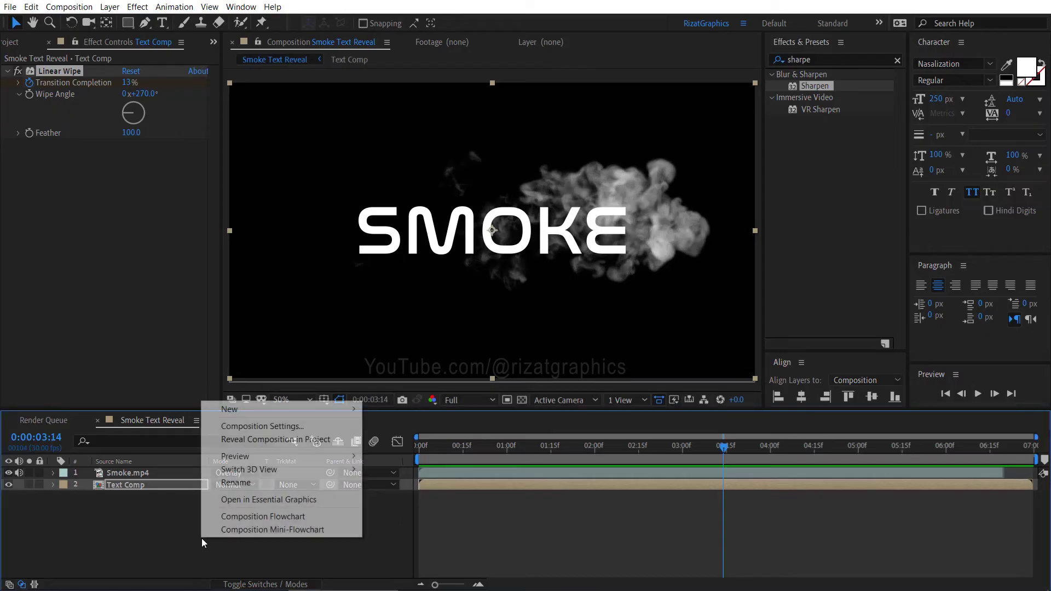
{"action": "mouse_move", "coordinate": [229, 411]}
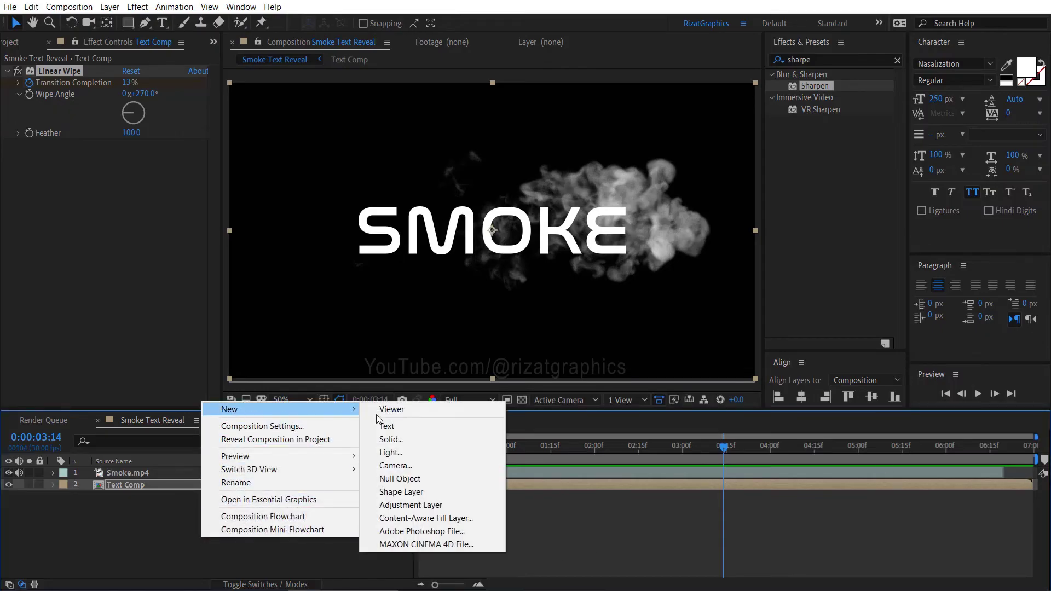
{"action": "left_click", "coordinate": [421, 502]}
{"action": "left_click", "coordinate": [206, 490]}
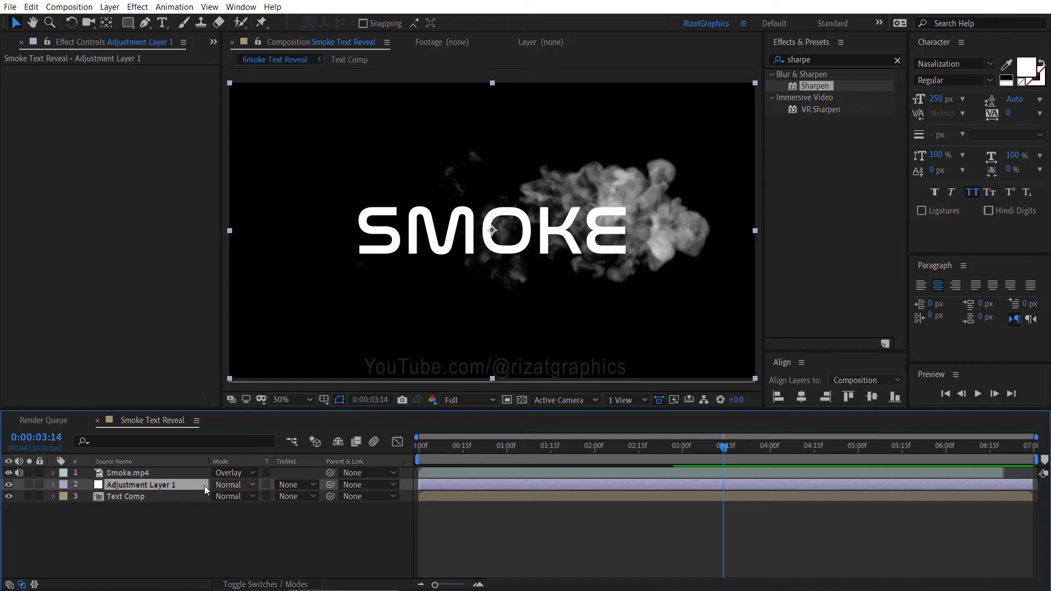
Step: Apply Gaussian Blur (Legacy) to Adjustment Layer 1 with Blurriness 15
{"action": "left_click", "coordinate": [843, 59]}
{"action": "type", "text": "gaus"}
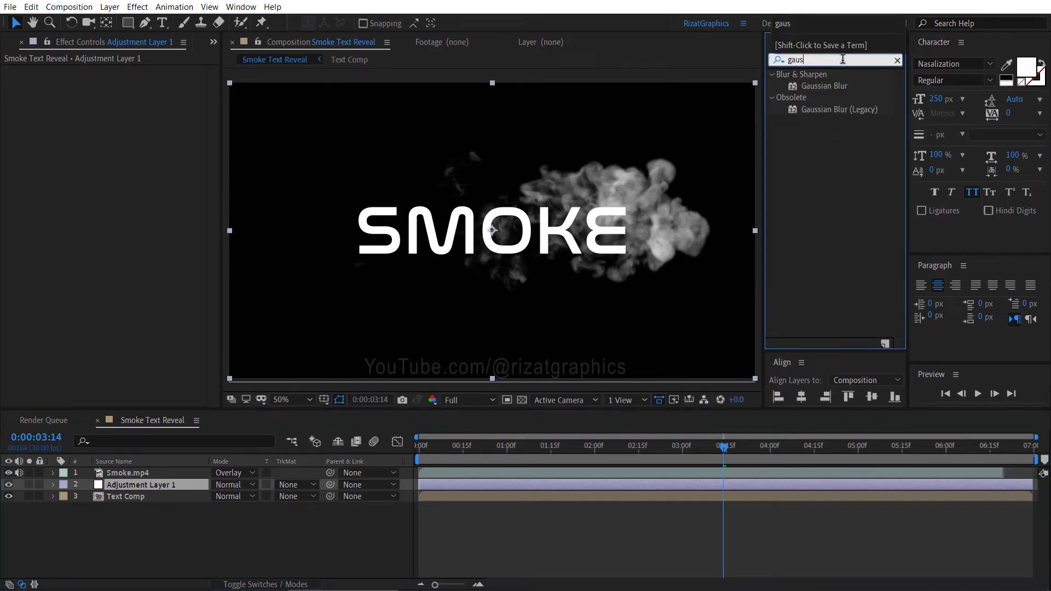
{"action": "left_click_drag", "start_coordinate": [843, 109], "coordinate": [174, 487]}
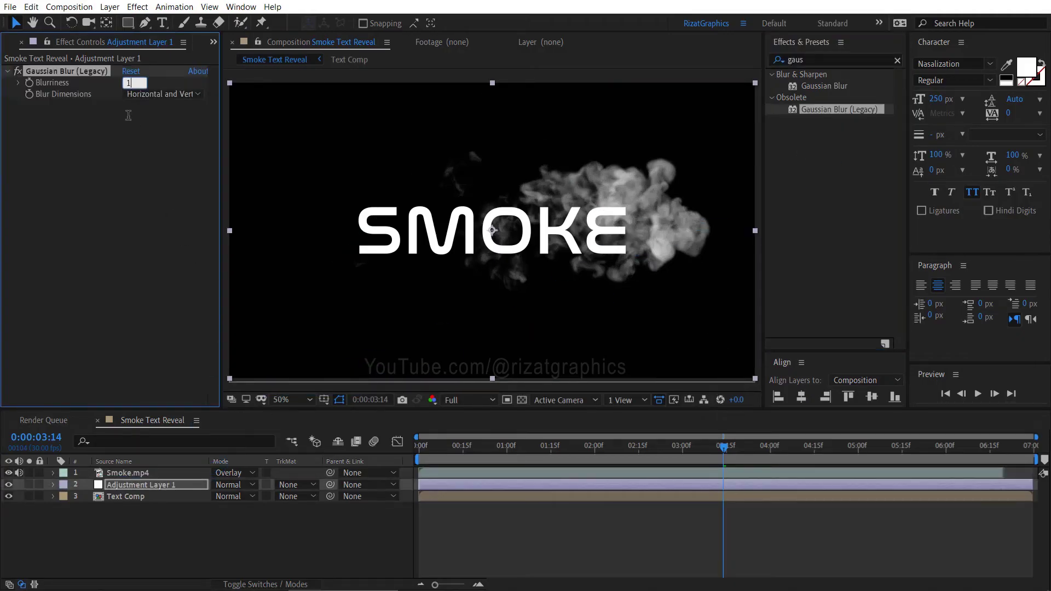
{"action": "type", "text": "15"}
{"action": "left_click", "coordinate": [129, 123]}
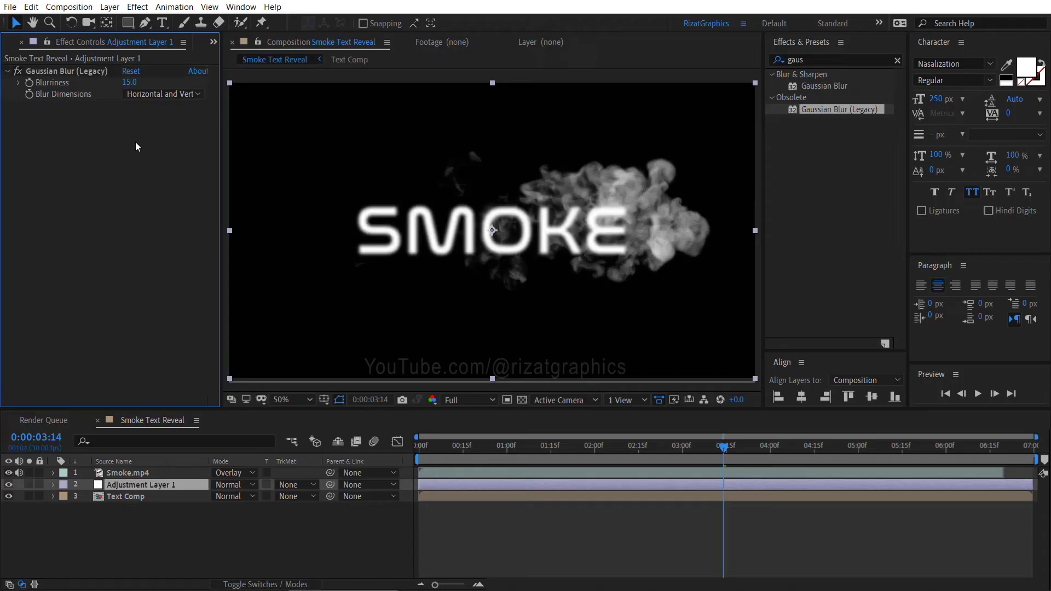
Step: Apply Wave Warp to Adjustment Layer 1 with a Wave Width of 50
{"action": "left_click", "coordinate": [832, 59]}
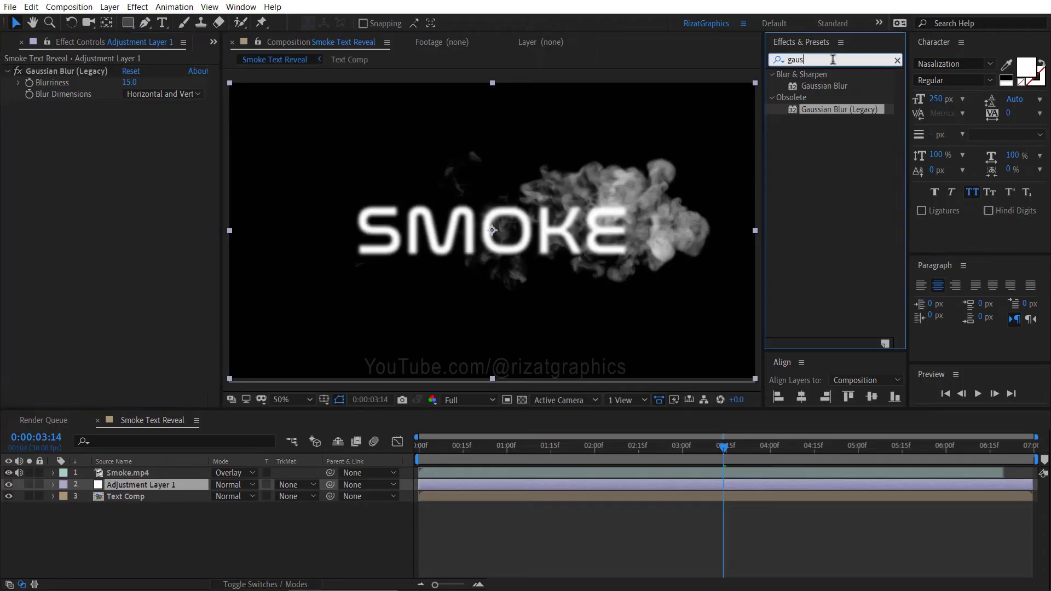
{"action": "type", "text": "wave wa"}
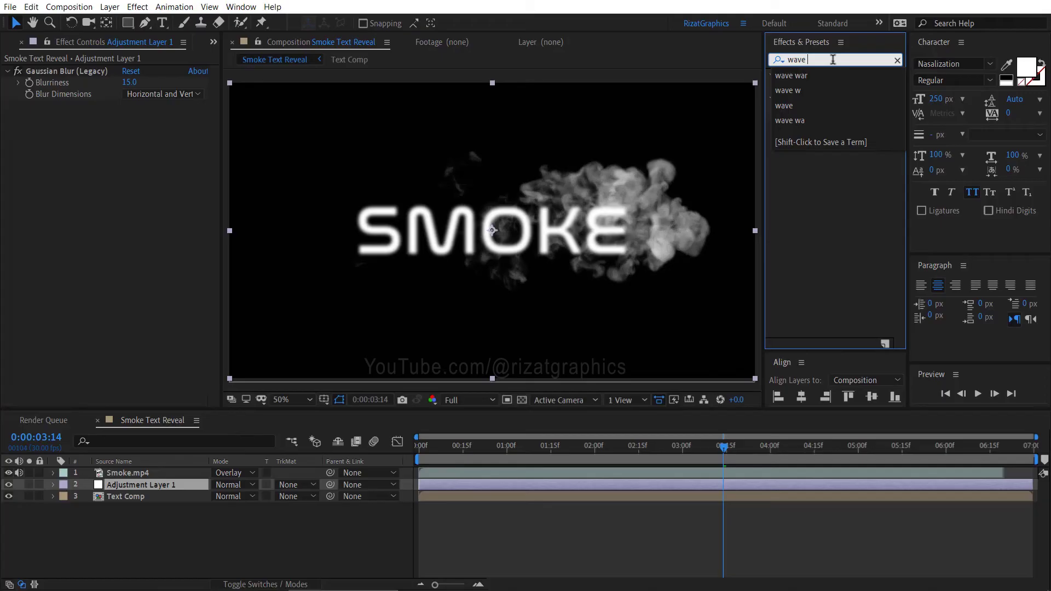
{"action": "left_click", "coordinate": [829, 75]}
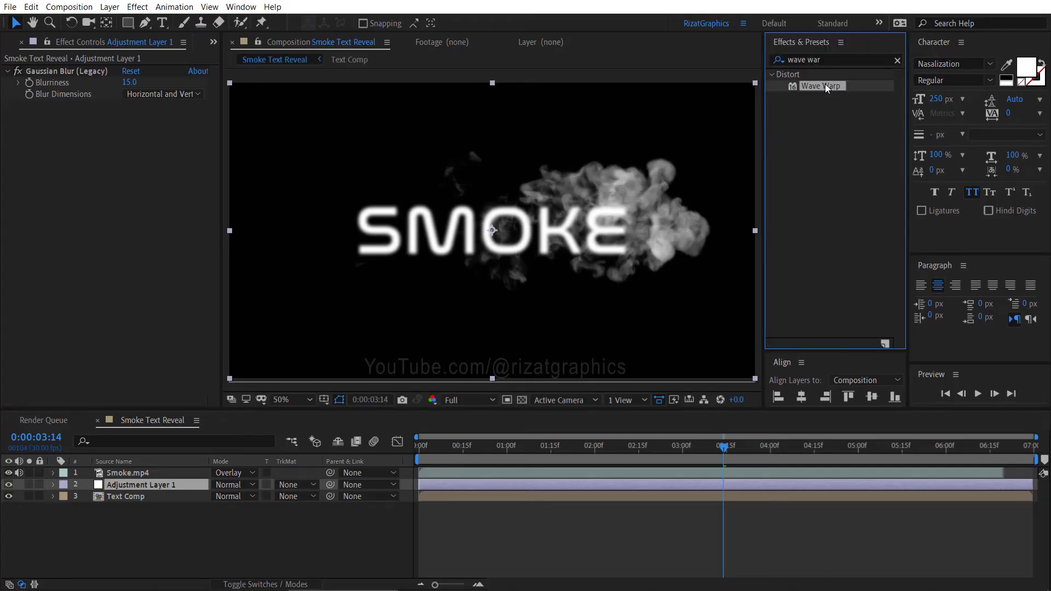
{"action": "left_click_drag", "start_coordinate": [825, 83], "coordinate": [130, 159]}
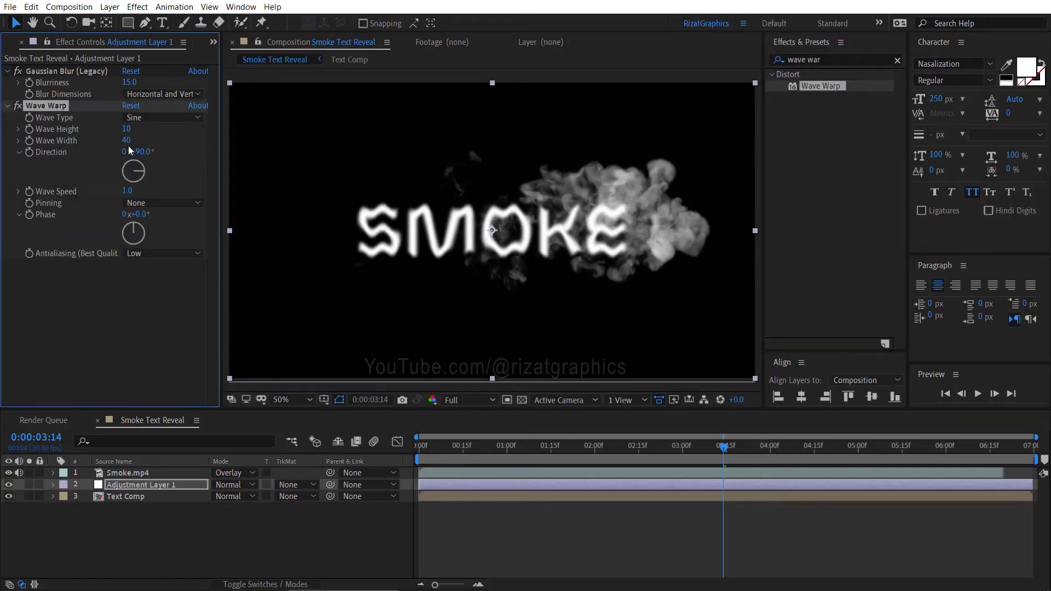
{"action": "left_click", "coordinate": [131, 140]}
{"action": "key", "text": "Return"}
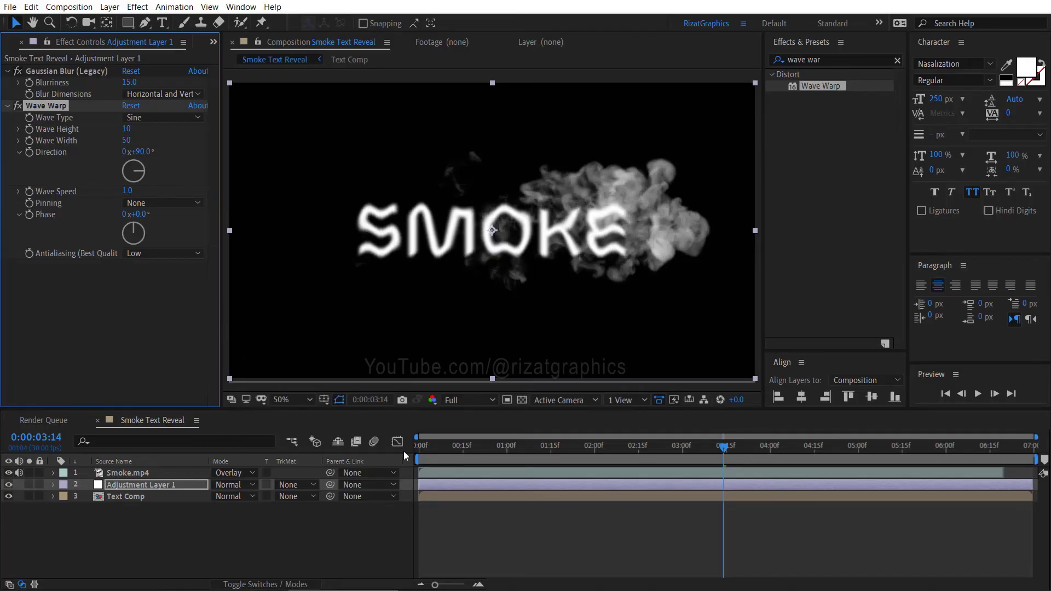
Step: At 0 s, draw a tall rectangle mask over the frame's left side and keyframe its path
{"action": "left_click", "coordinate": [419, 448]}
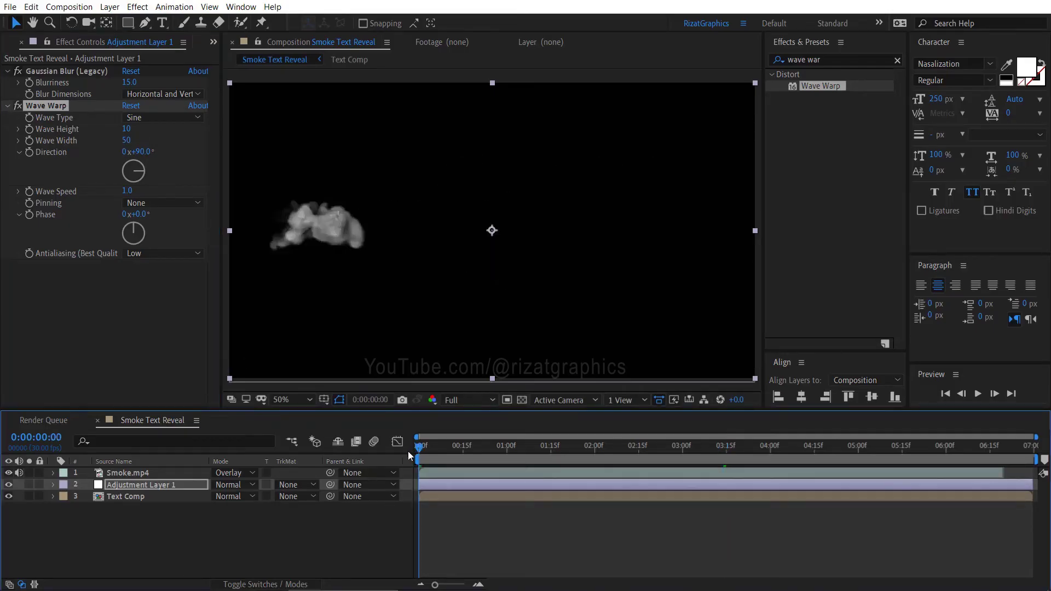
{"action": "left_click", "coordinate": [151, 488]}
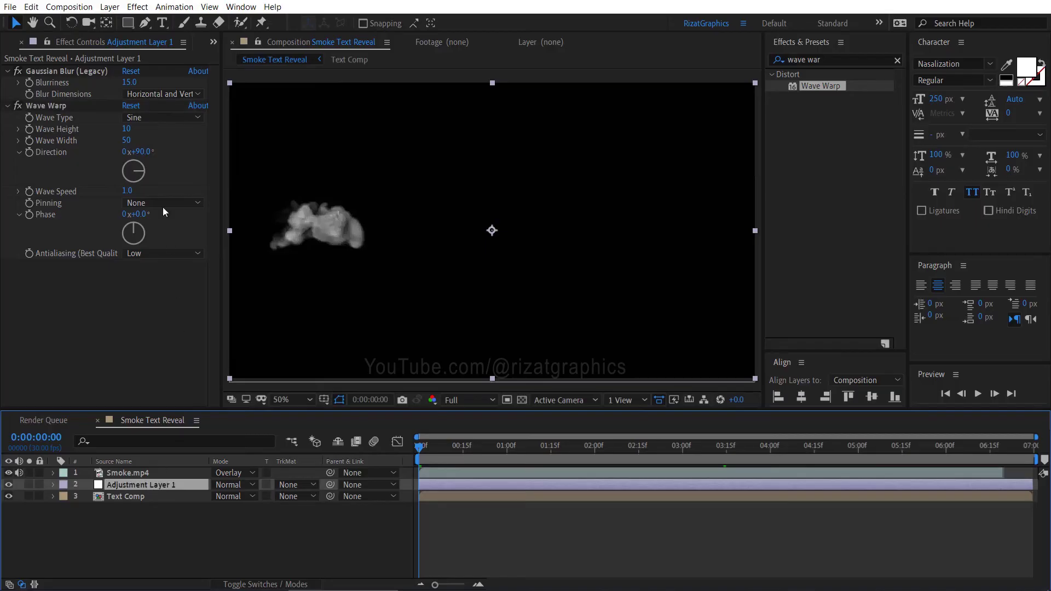
{"action": "left_click", "coordinate": [124, 29]}
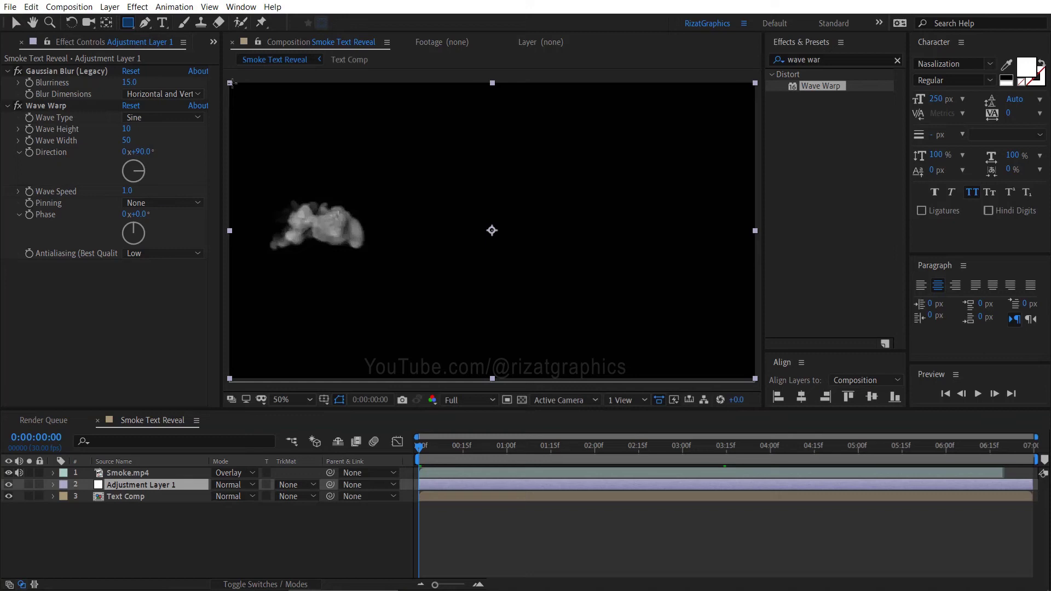
{"action": "left_click_drag", "start_coordinate": [230, 84], "coordinate": [342, 379]}
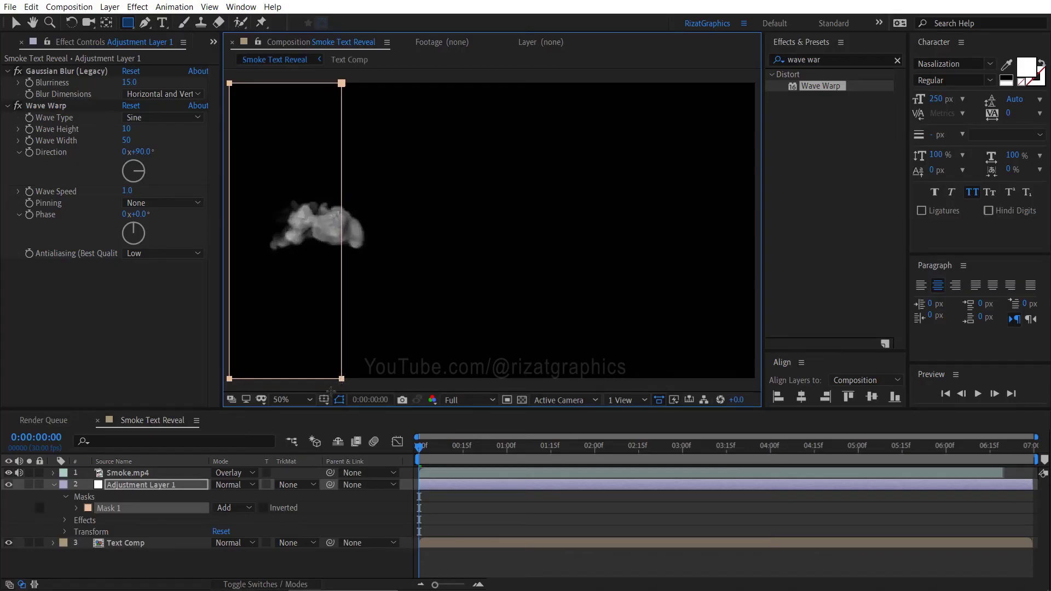
{"action": "left_click", "coordinate": [77, 507]}
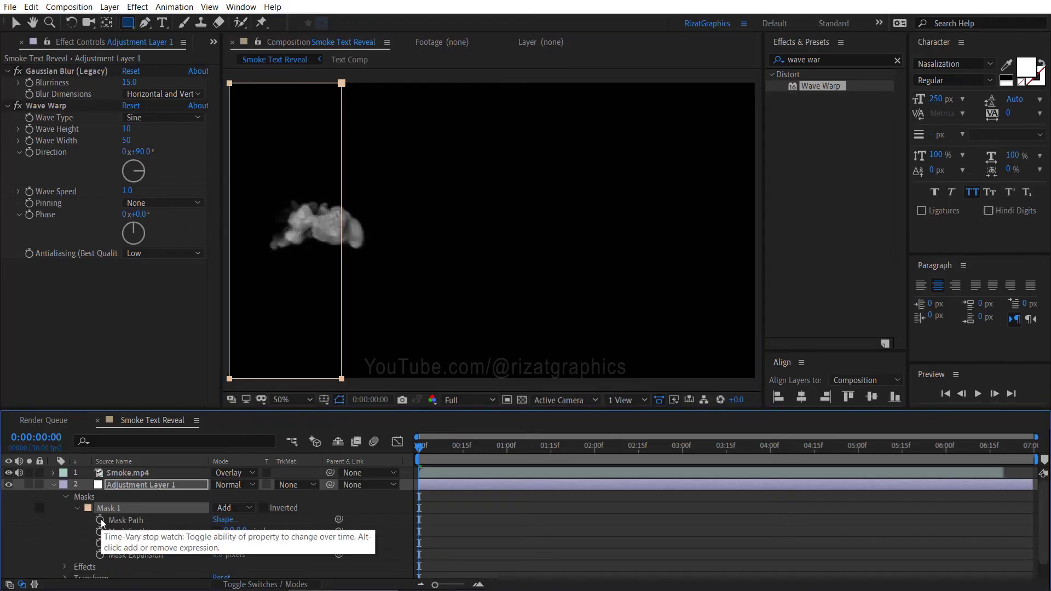
{"action": "left_click", "coordinate": [100, 520]}
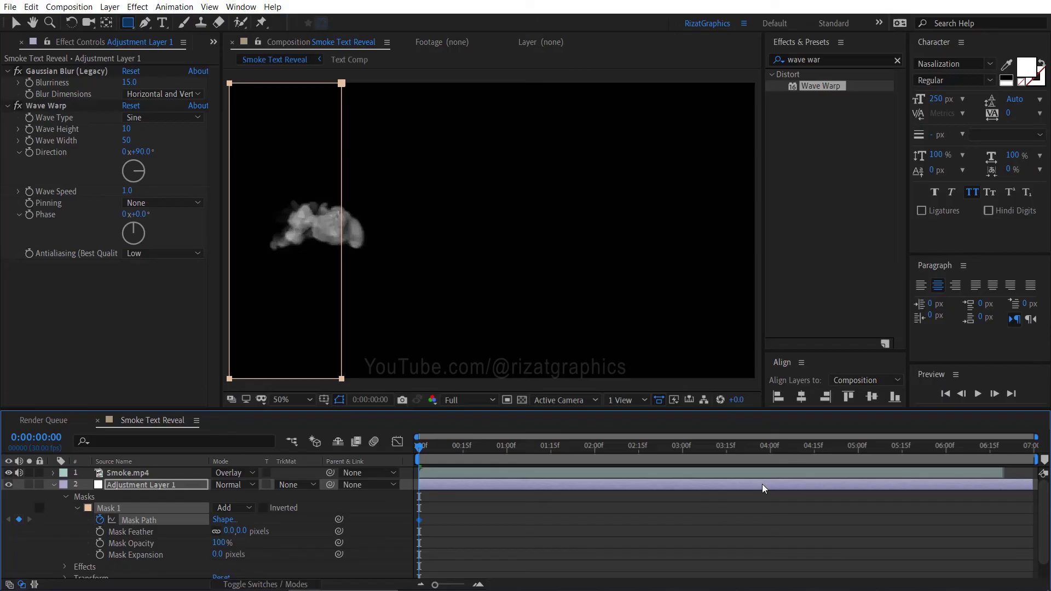
Step: At 4 seconds, slide the whole mask to the frame's right edge
{"action": "left_click", "coordinate": [770, 451]}
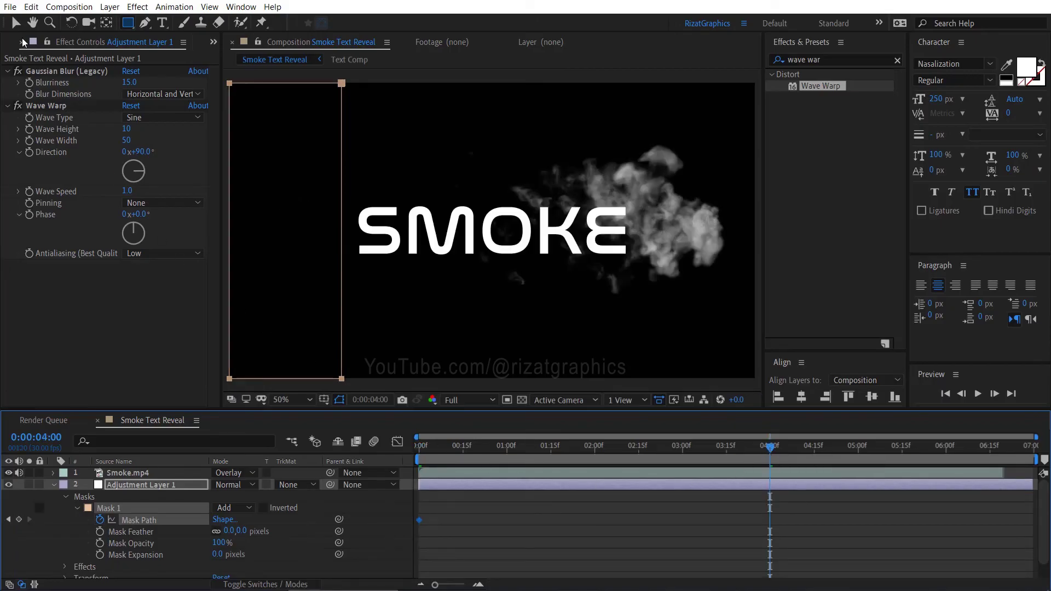
{"action": "left_click", "coordinate": [19, 25]}
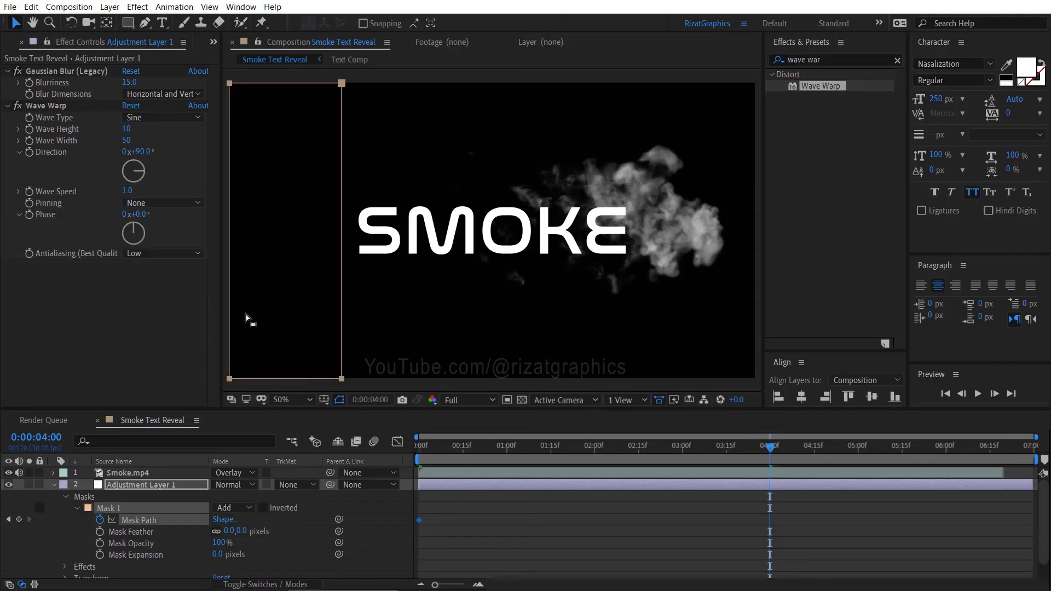
{"action": "double_click", "coordinate": [341, 379]}
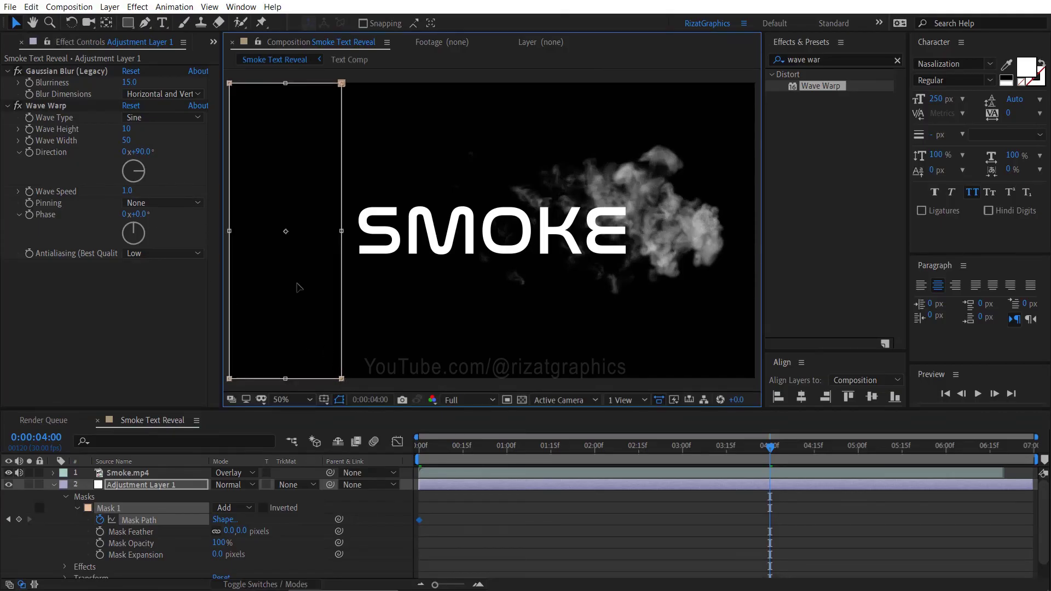
{"action": "left_click_drag", "start_coordinate": [299, 288], "coordinate": [708, 320]}
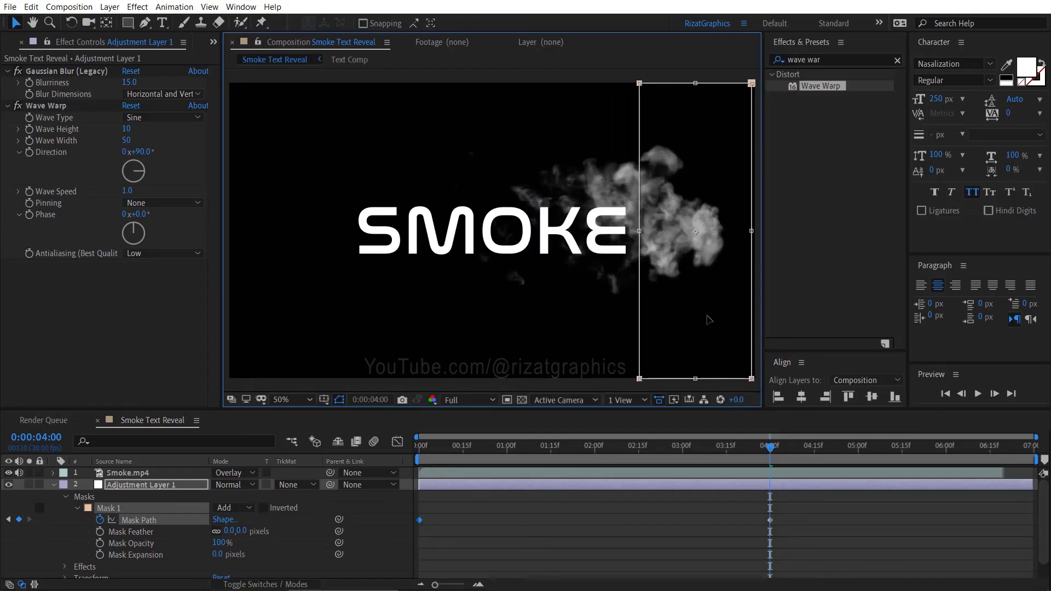
Step: Set the Mask Feather to 150 pixels
{"action": "left_click", "coordinate": [228, 530]}
{"action": "type", "text": "150"}
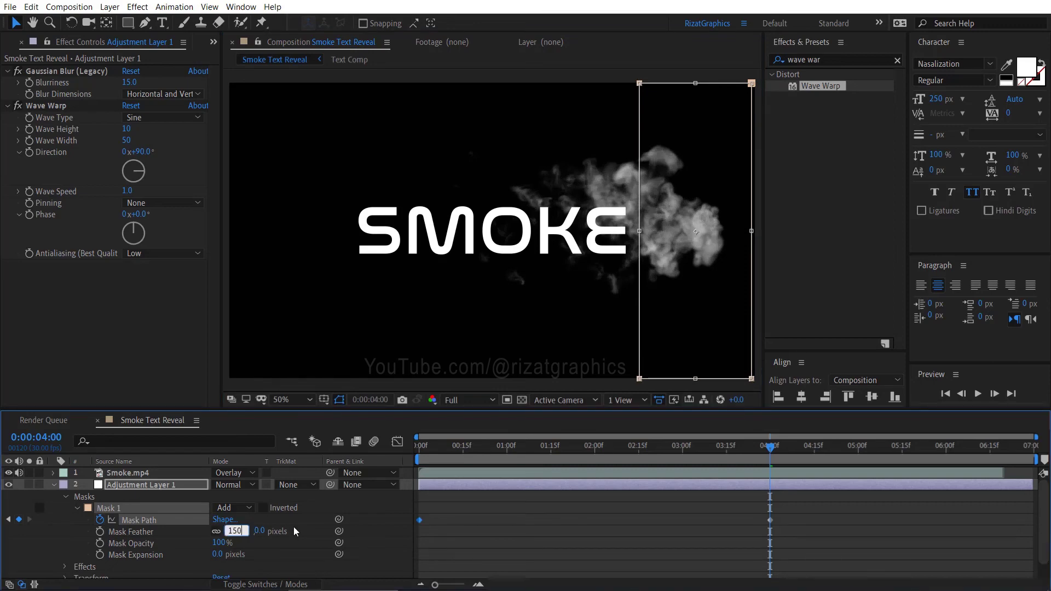
{"action": "key", "text": "Return"}
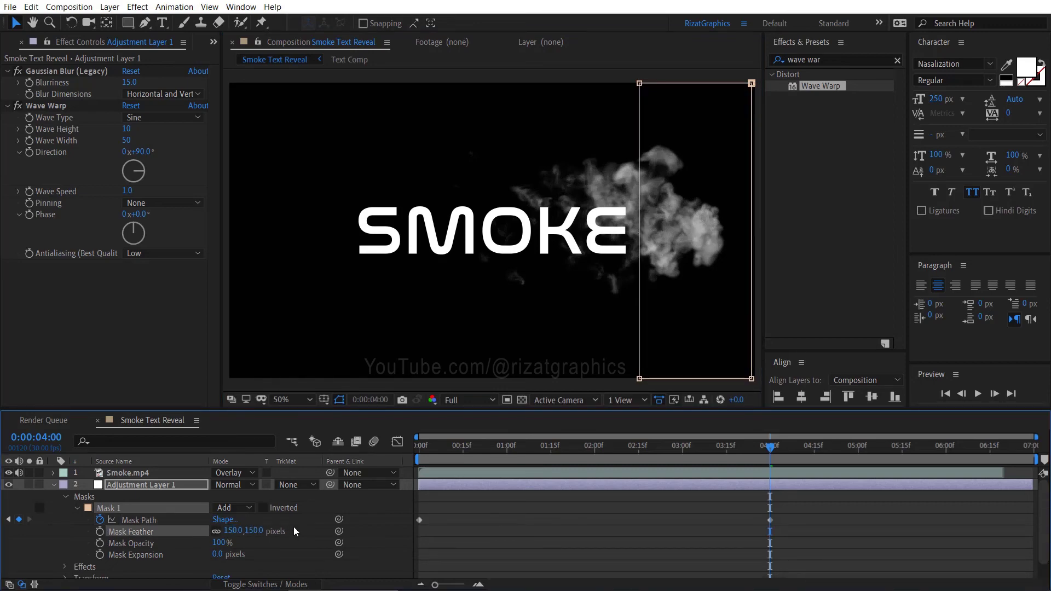
Step: Collapse Adjustment Layer 1, return the playhead to 0:00 and preview the smoke revealing SMOKE
{"action": "left_click", "coordinate": [53, 485]}
{"action": "left_click", "coordinate": [418, 453]}
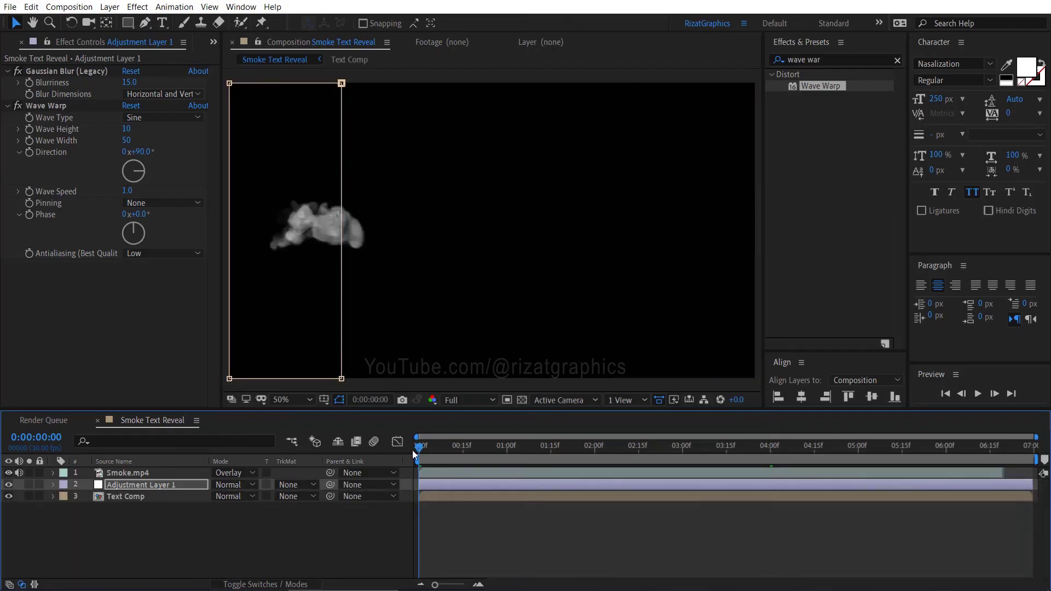
{"action": "left_click", "coordinate": [979, 395]}
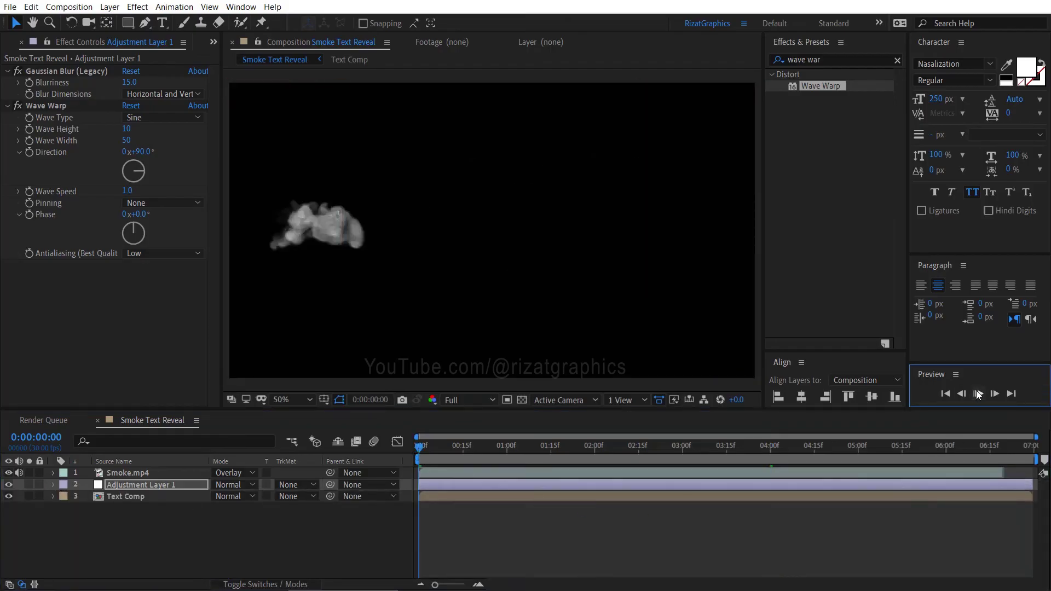